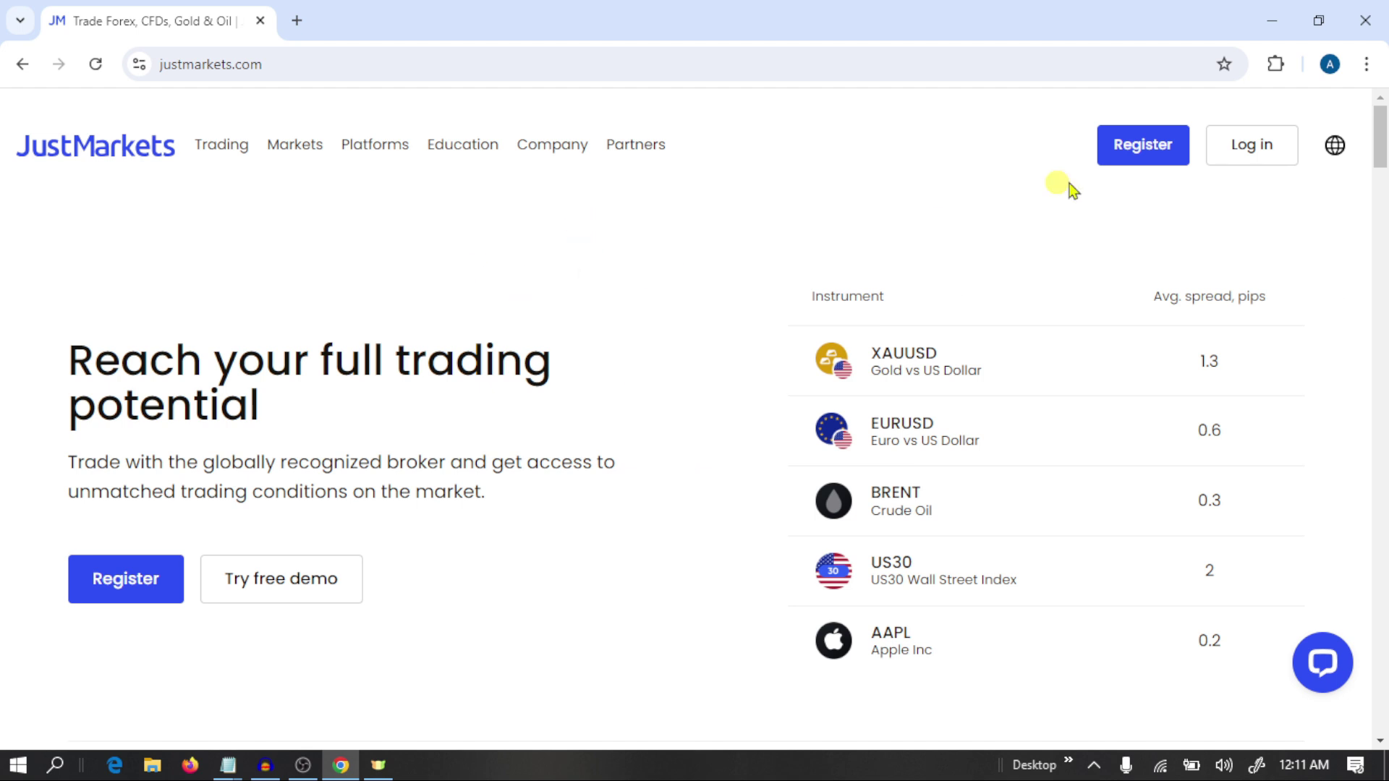
Start a new registration with Pakistan as the country of residence.
click(1141, 151)
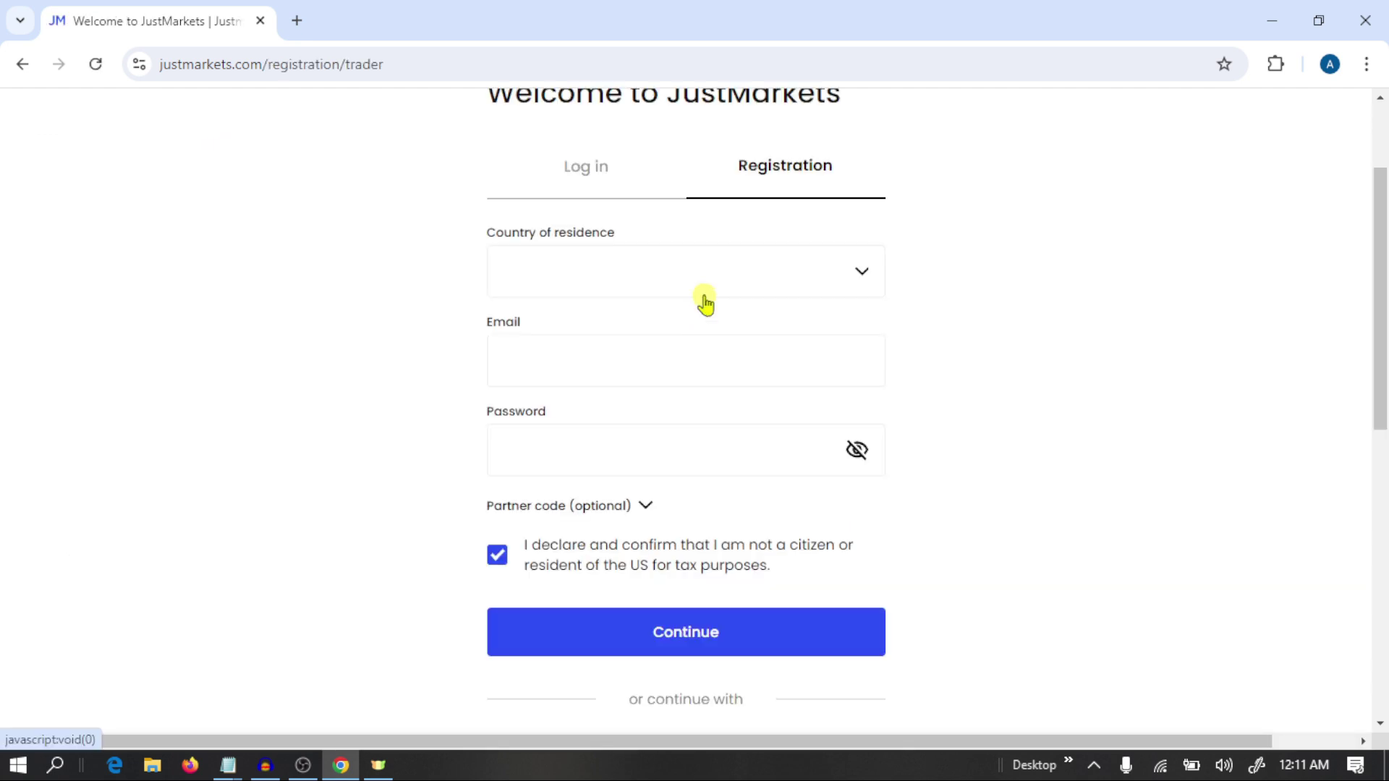
click(708, 341)
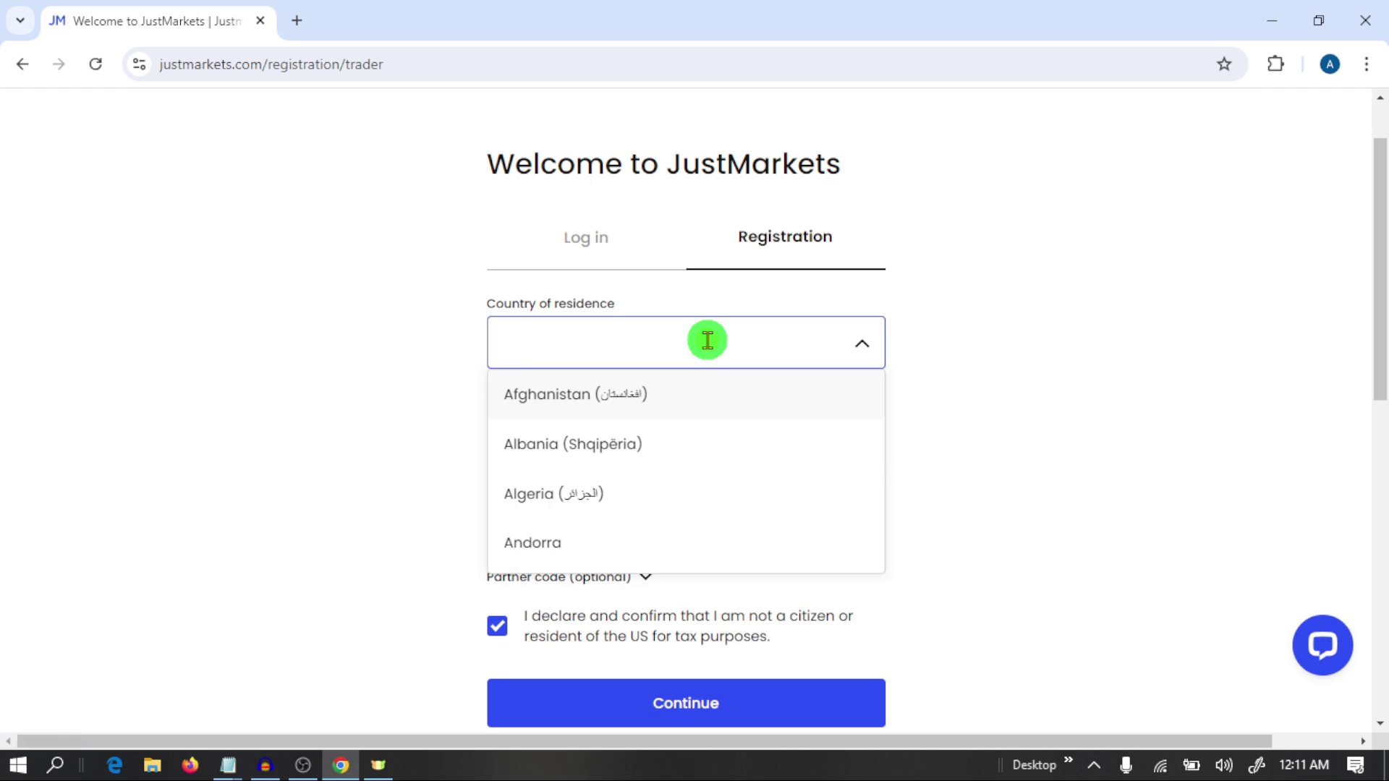
text(pakis)
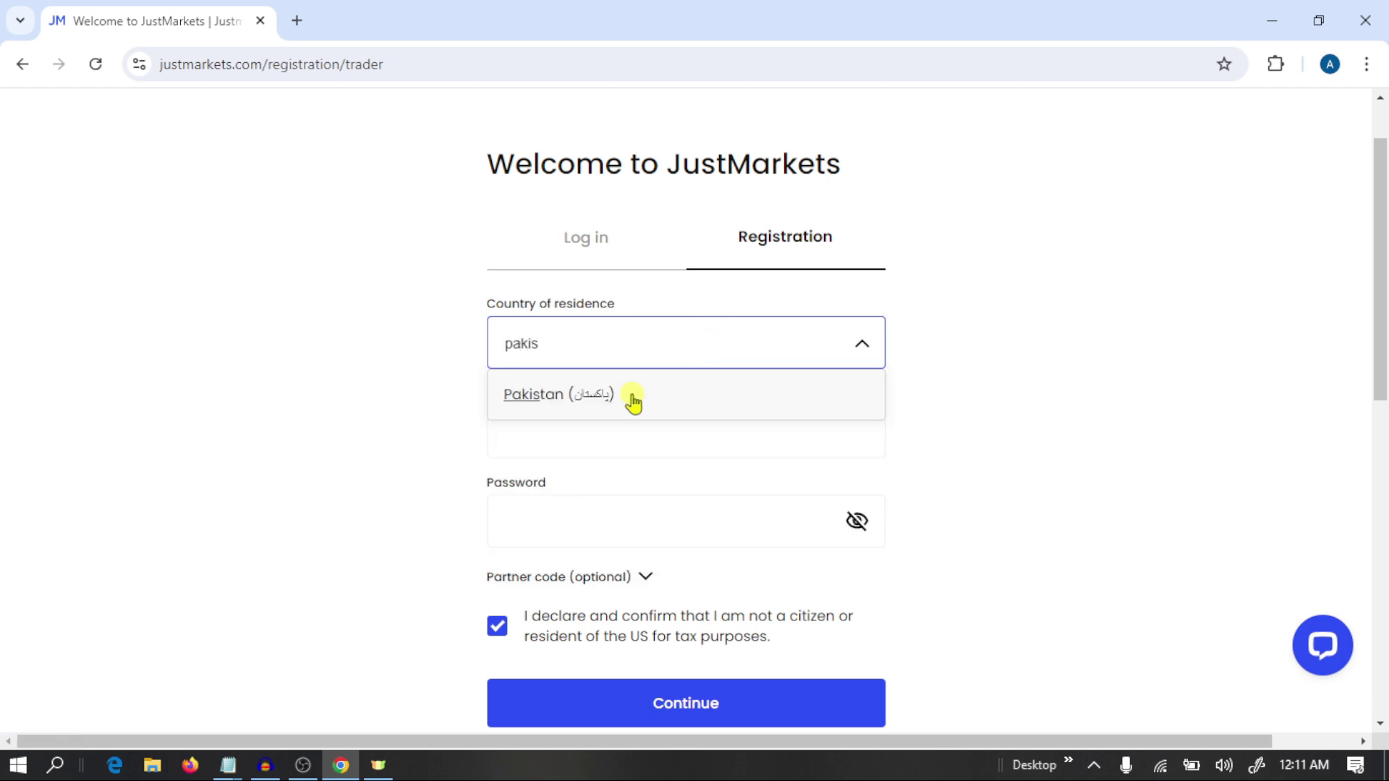
click(632, 395)
Enter the email address and account password, then submit the registration.
click(561, 437)
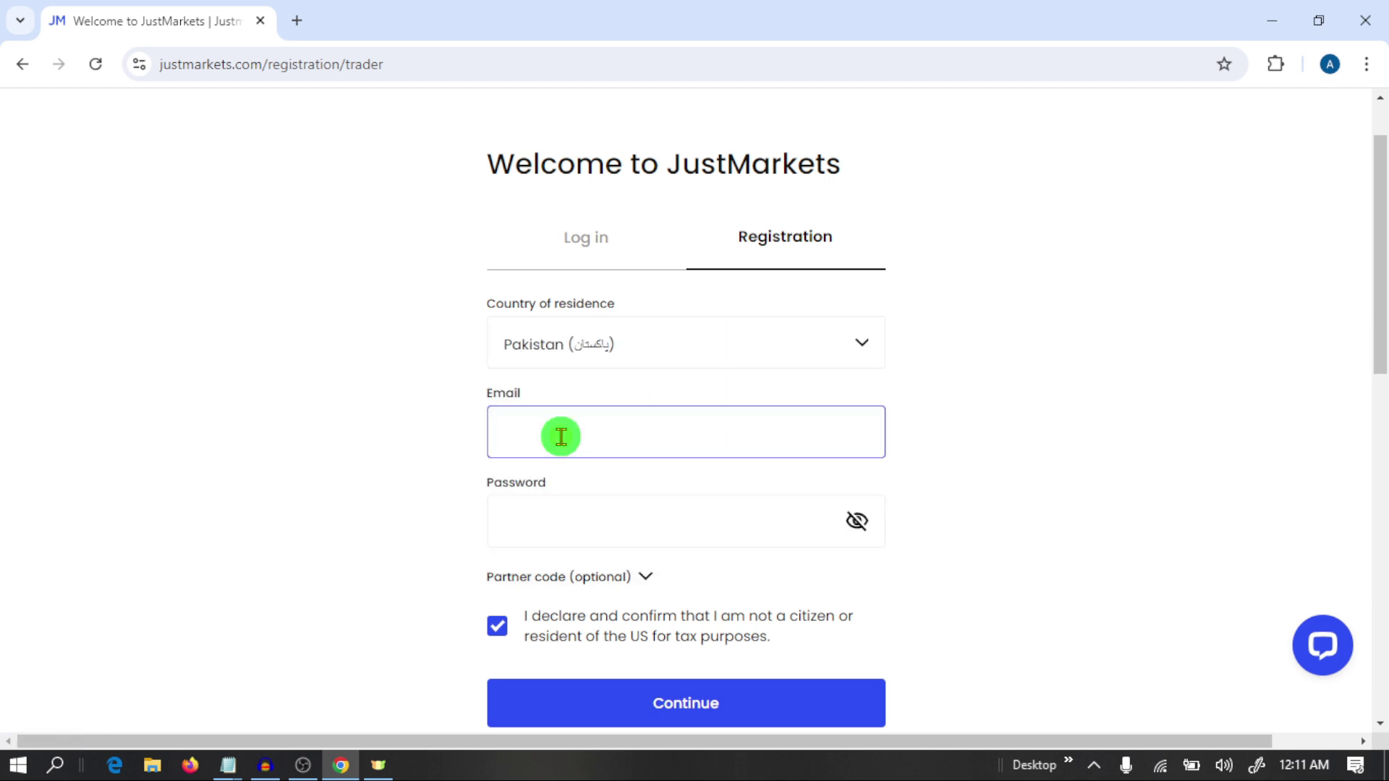
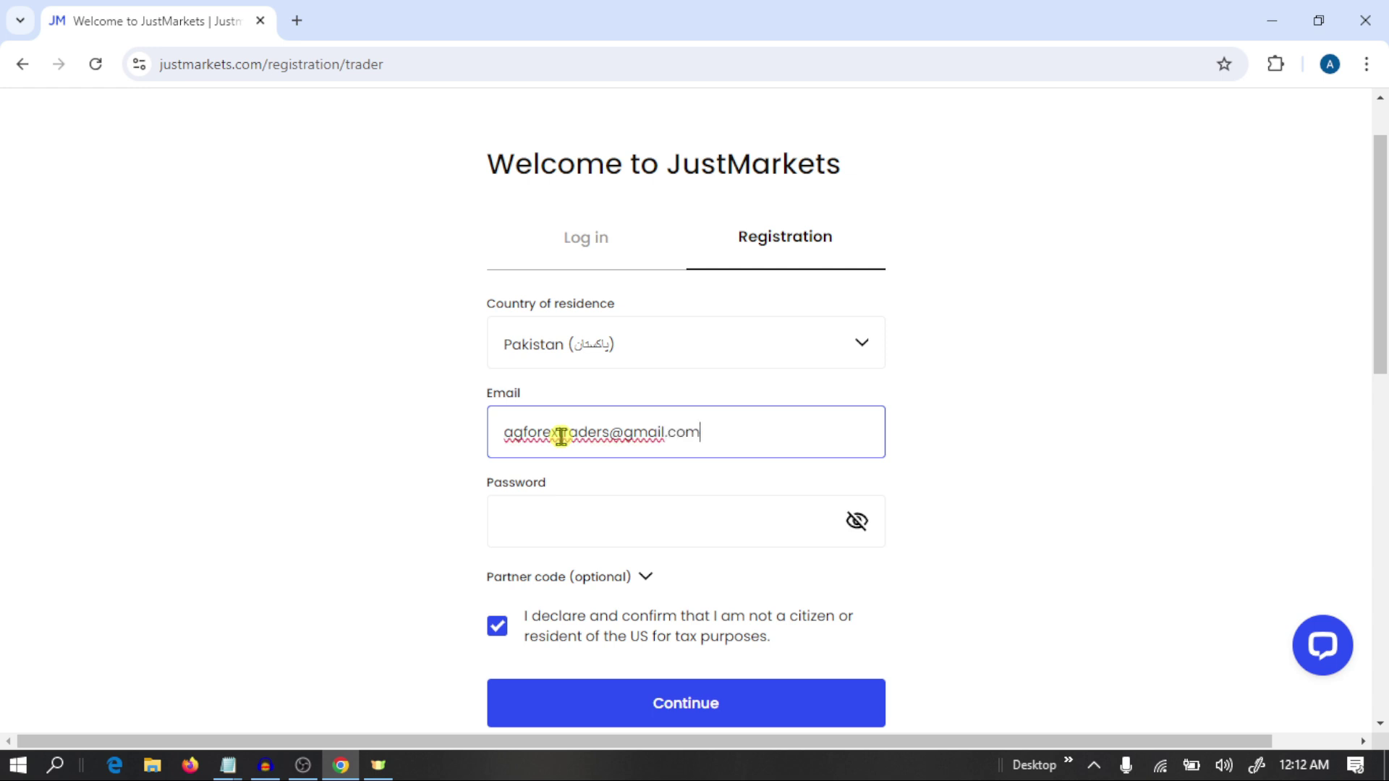
click(580, 512)
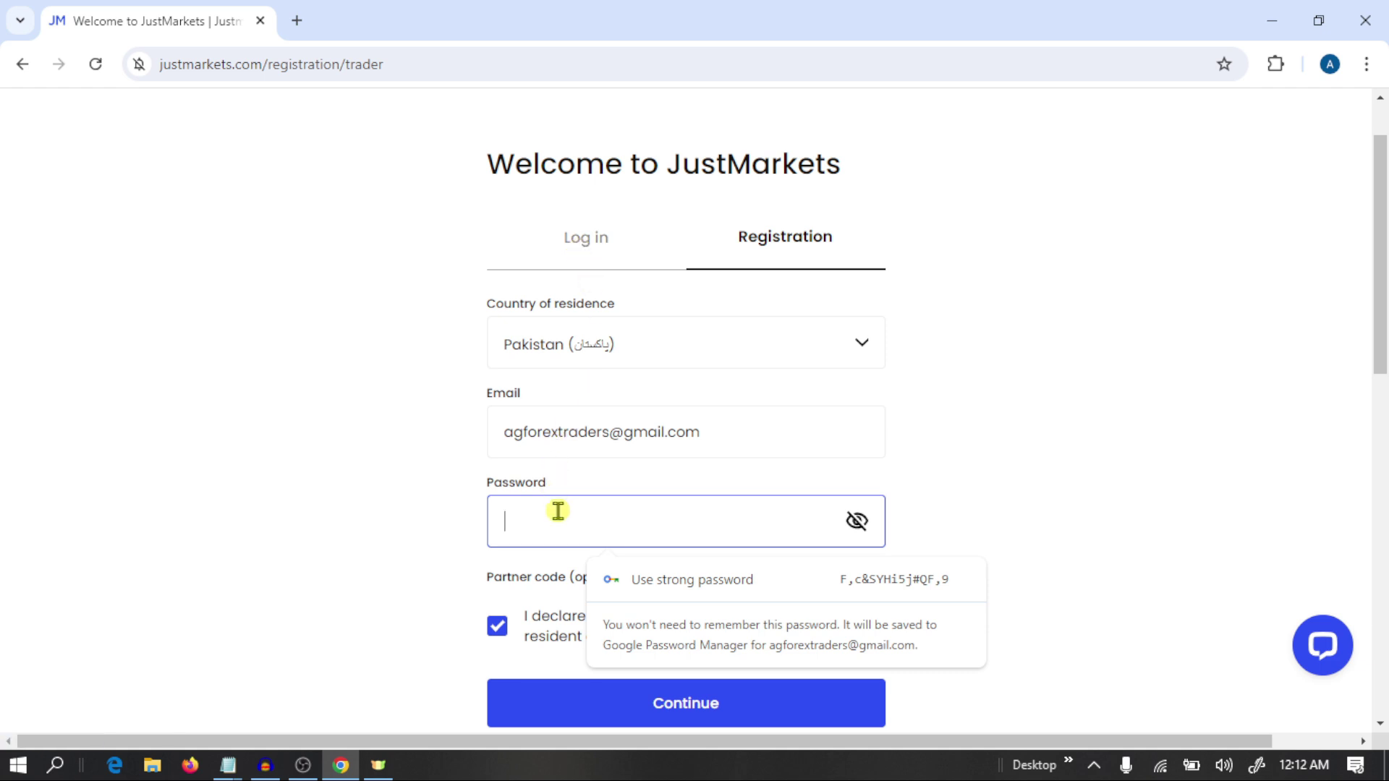
text(•••••••)
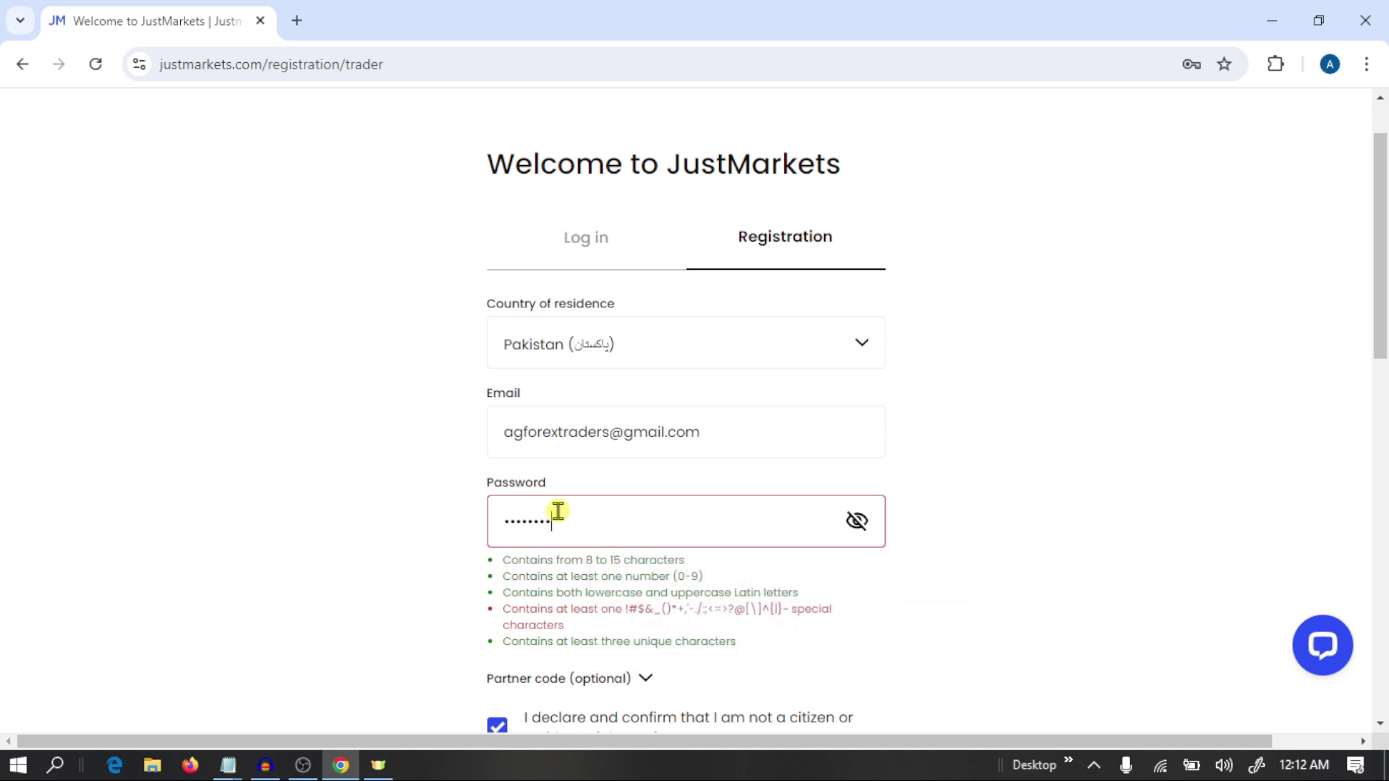
text(•)
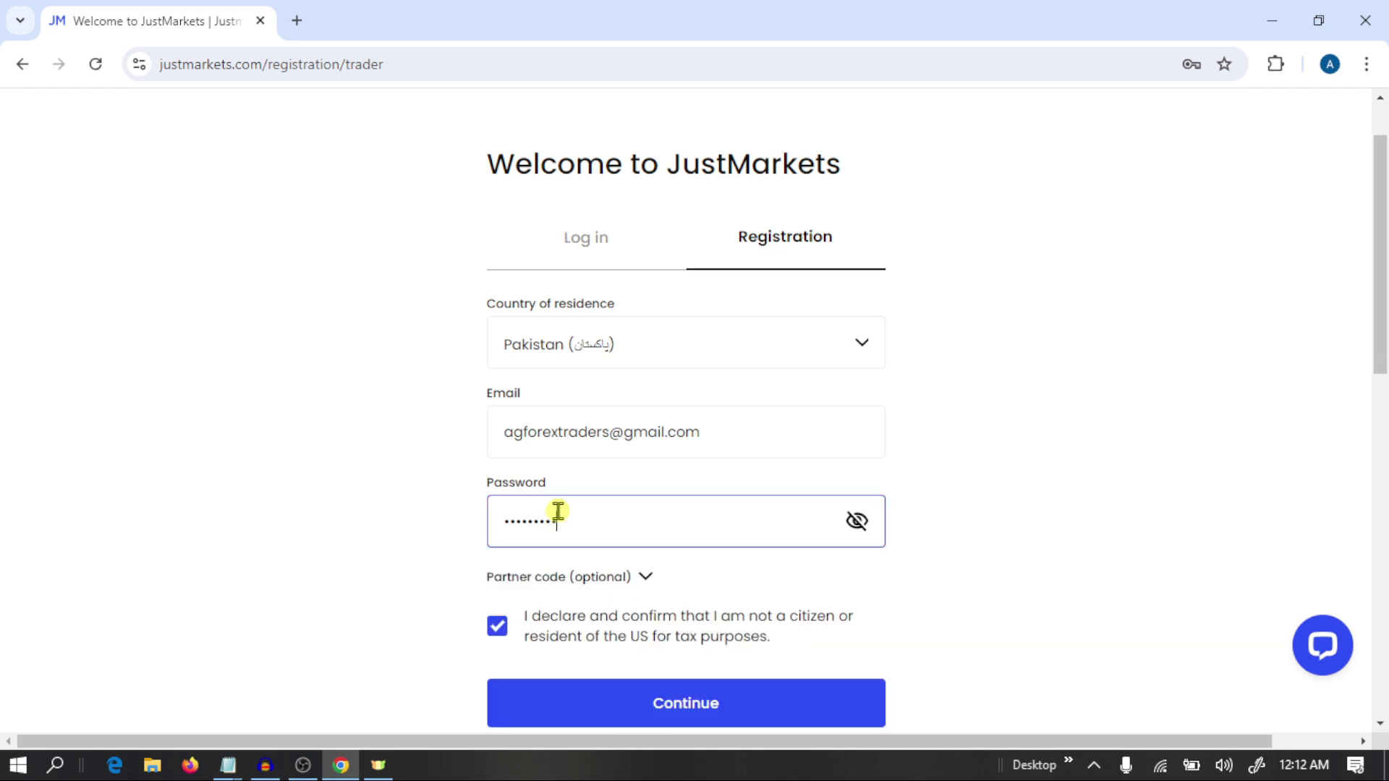
scroll(930, 506, down, 2)
click(706, 555)
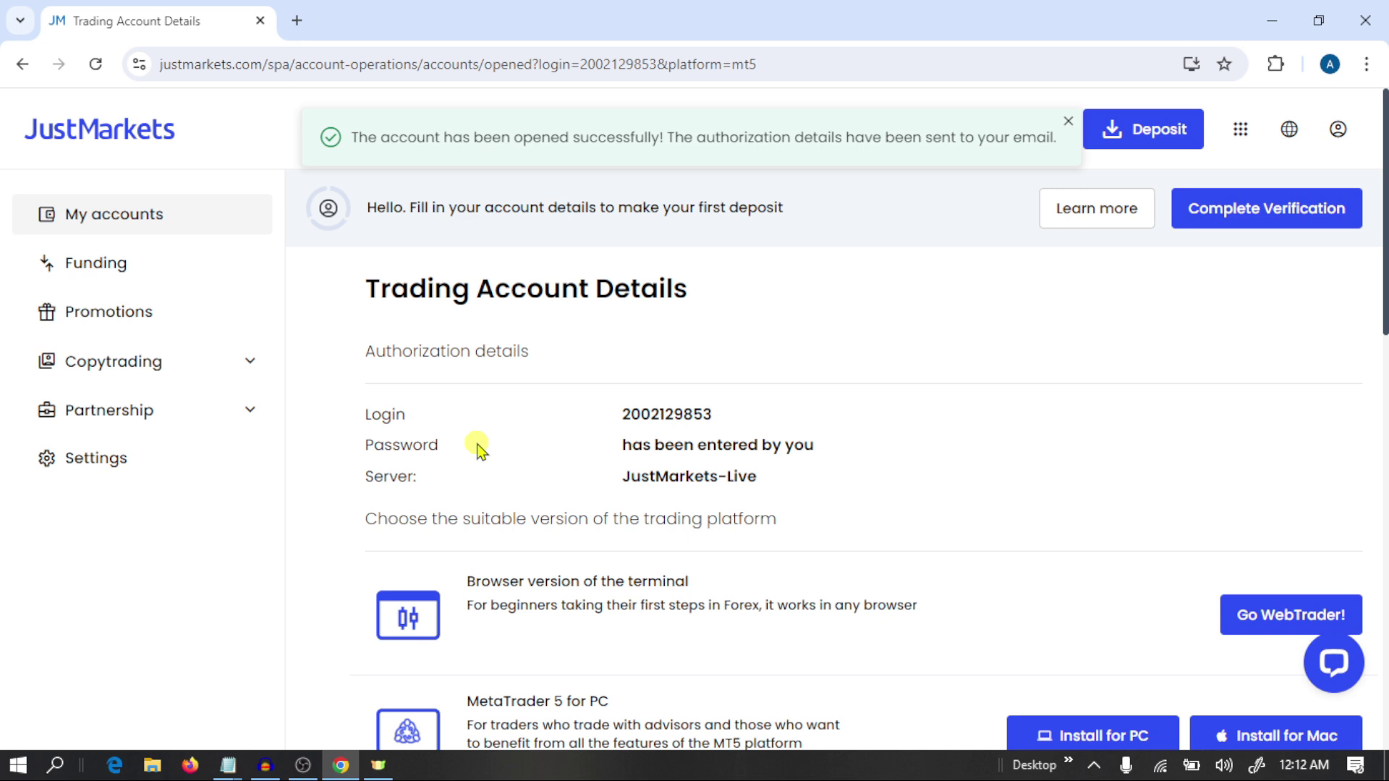
Scroll through the new account's login, JustMarkets-Live server and platform options.
scroll(745, 427, down, 2)
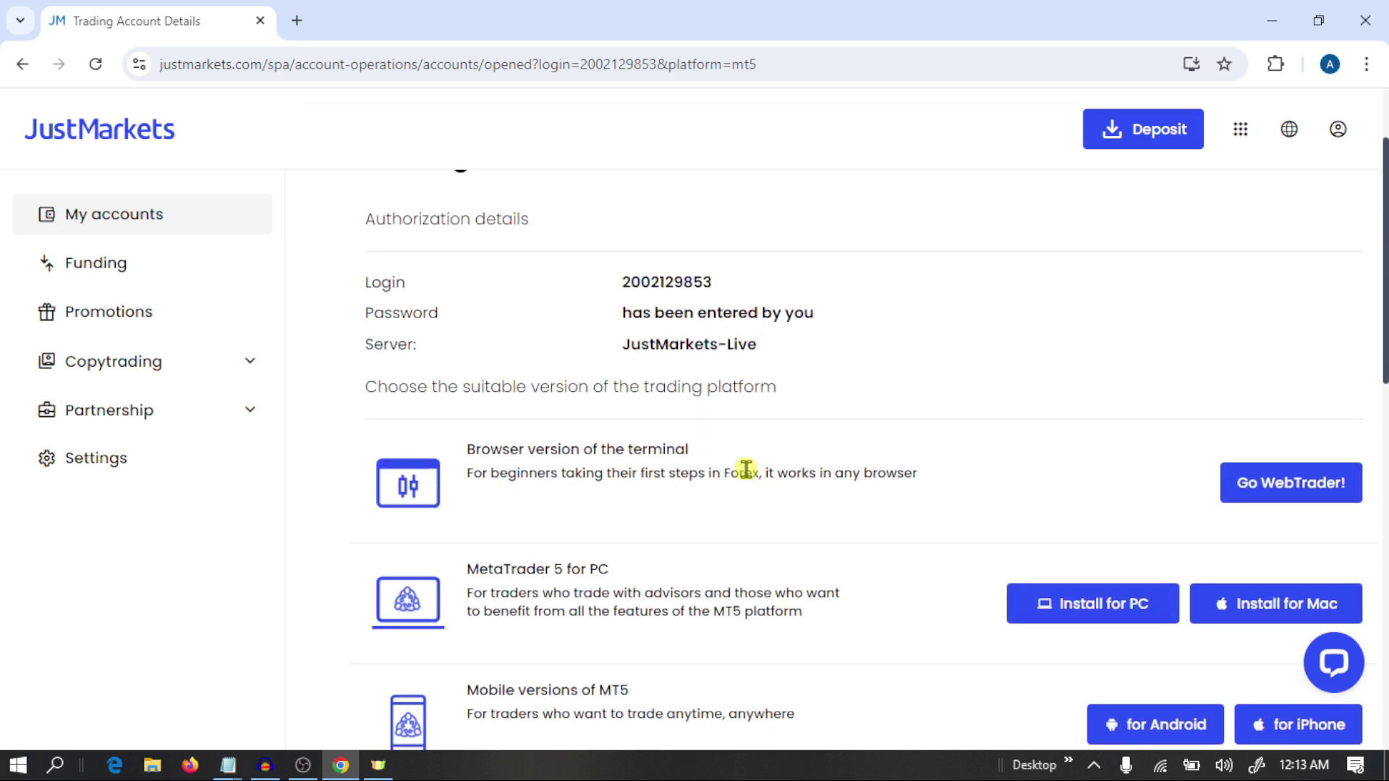
scroll(949, 567, down, 2)
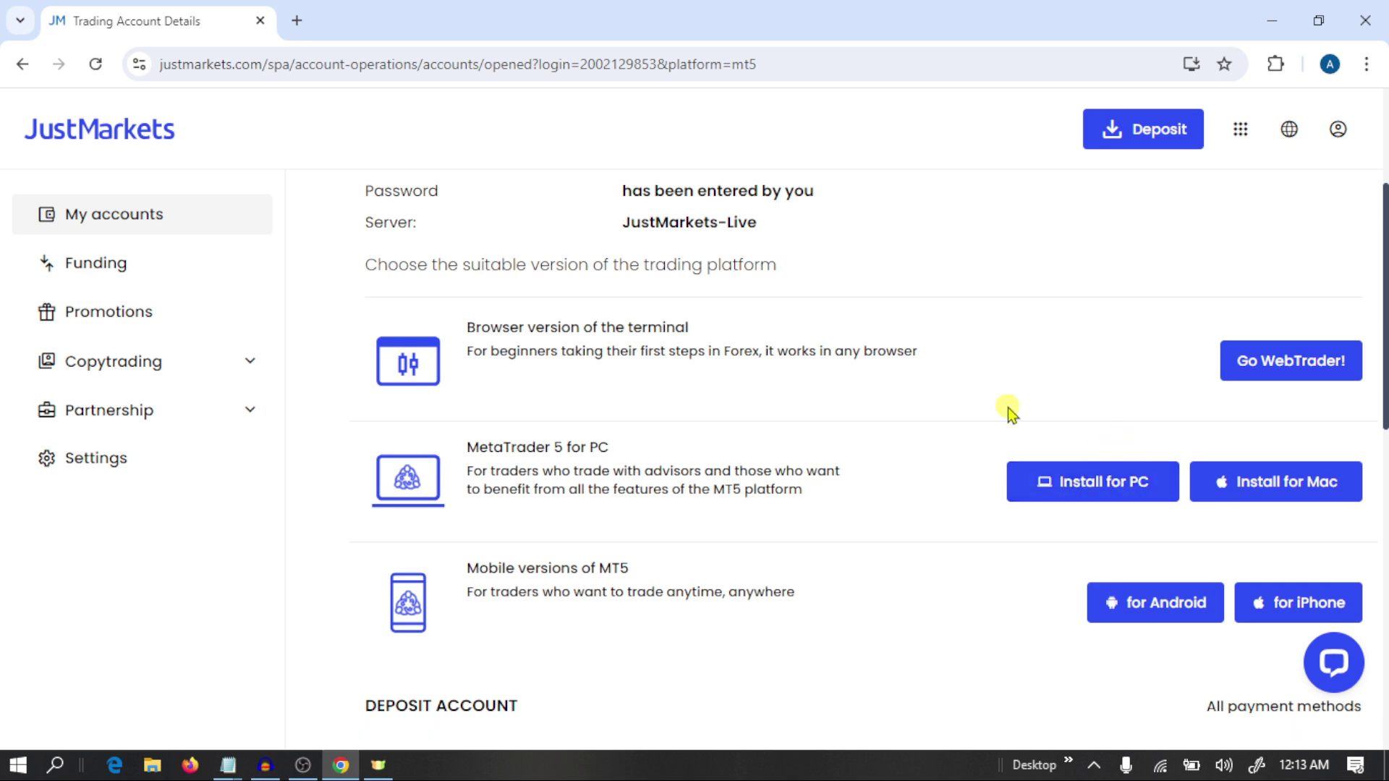
scroll(1004, 407, up, 4)
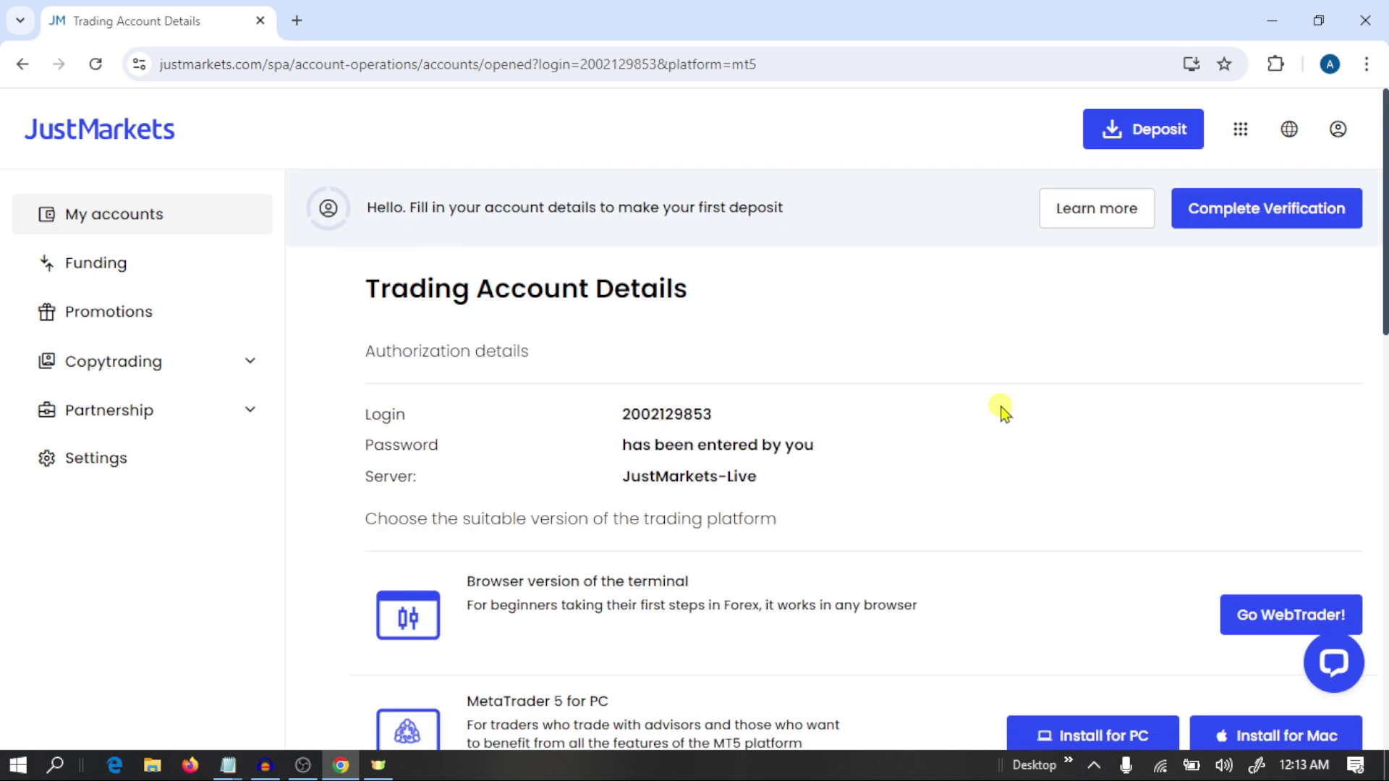
Begin verification, filling first name, last name and date of birth from saved suggestions.
click(1292, 206)
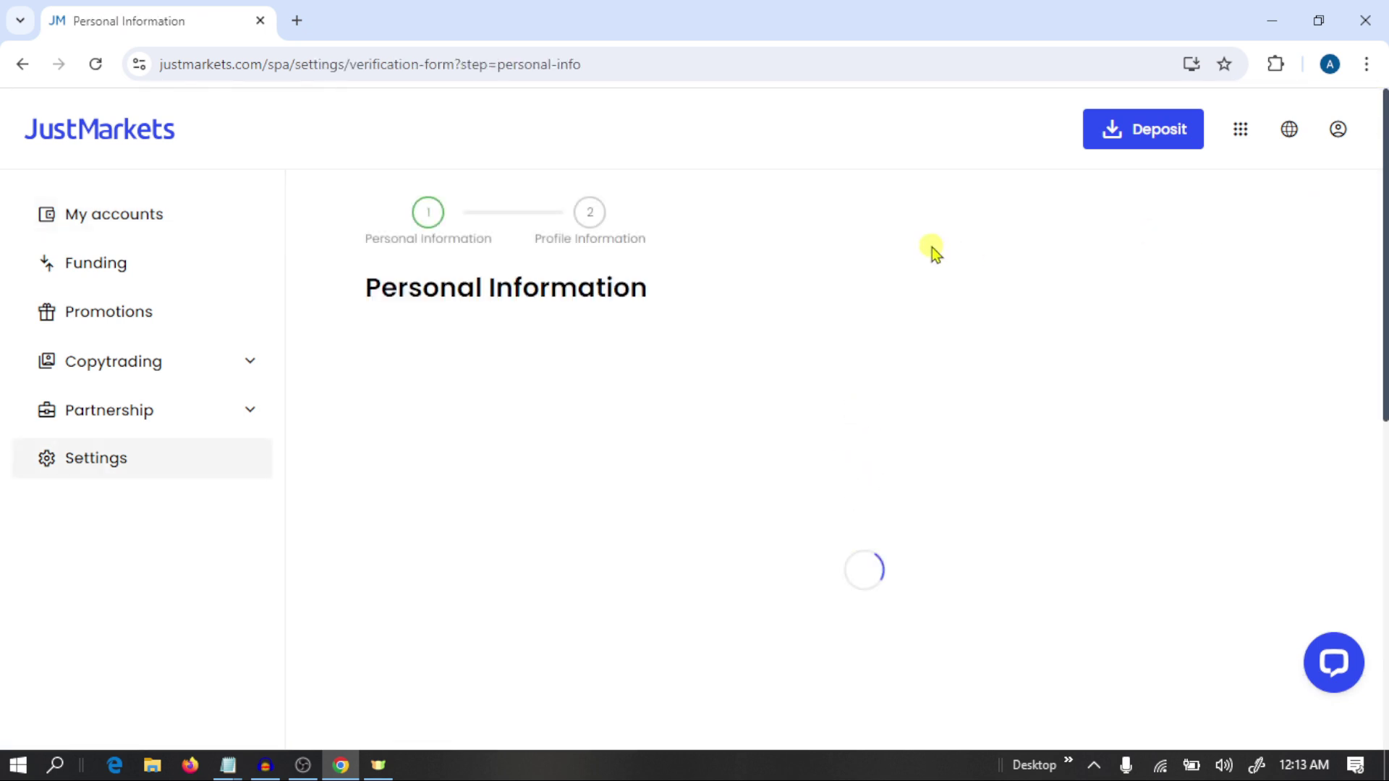
scroll(765, 379, down, 1)
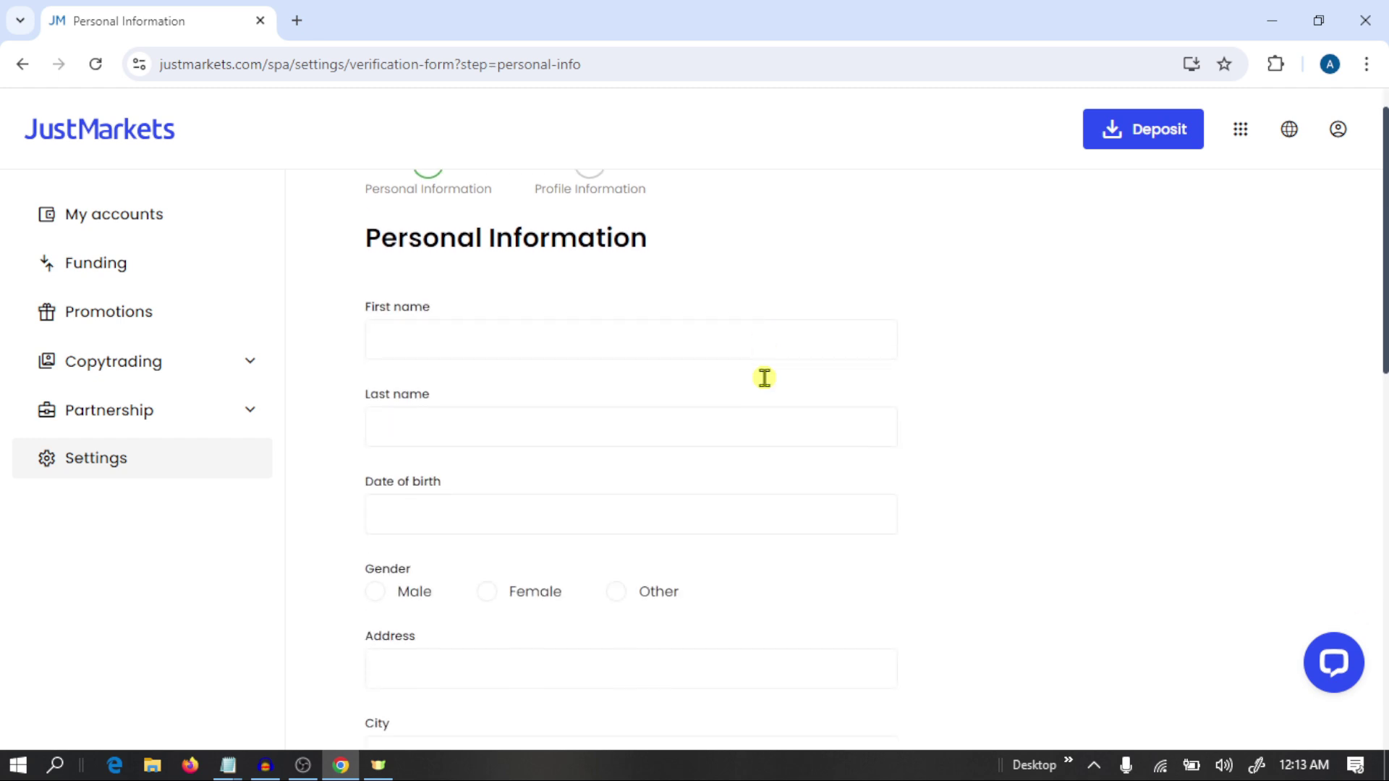
scroll(765, 377, up, 1)
click(485, 388)
click(515, 427)
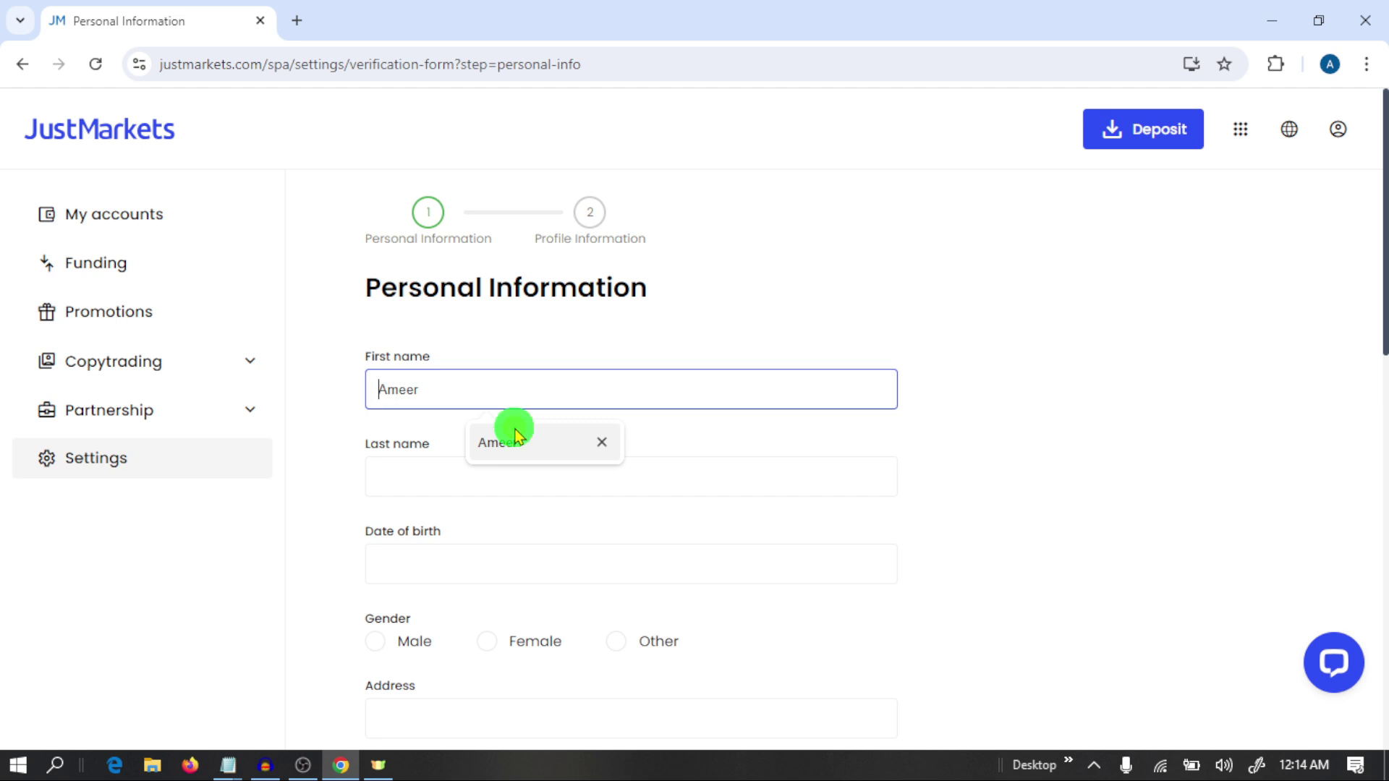
click(465, 477)
click(497, 527)
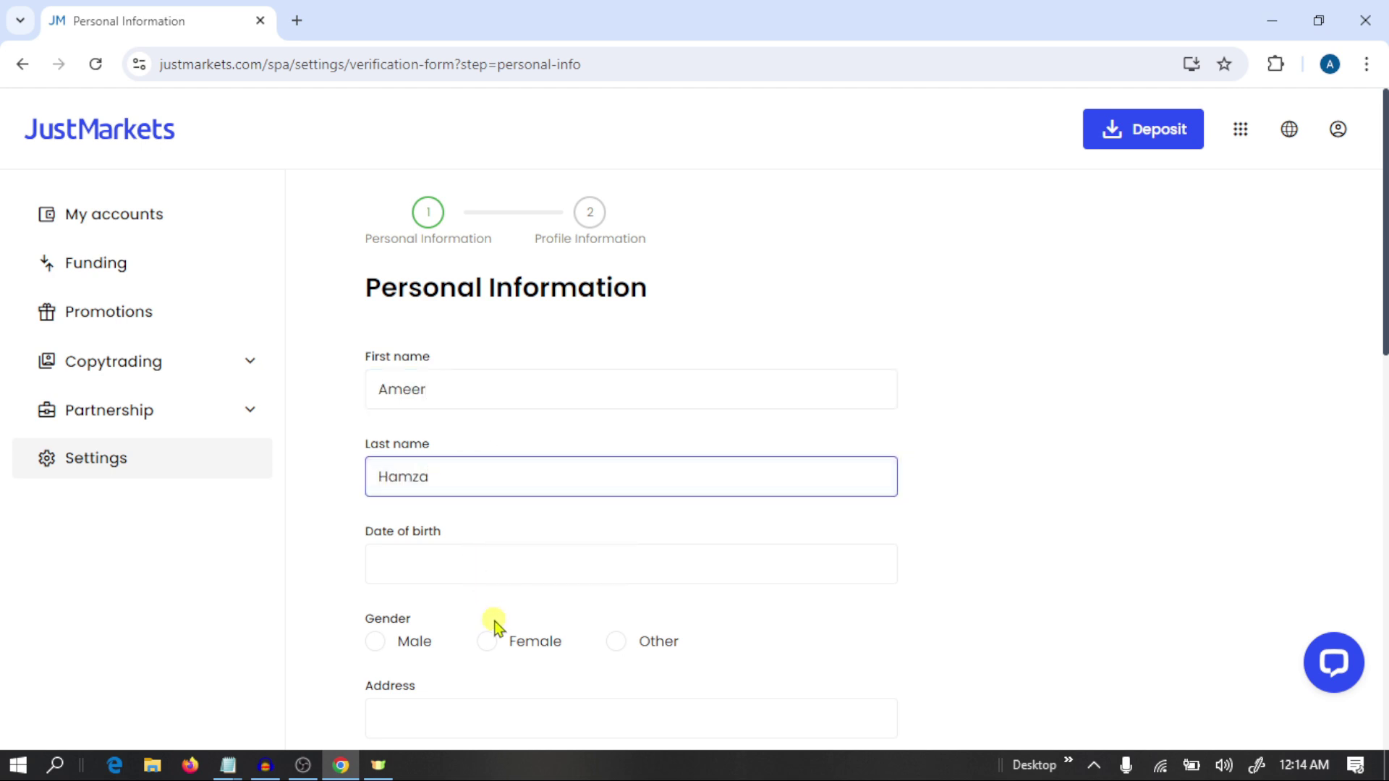
click(485, 569)
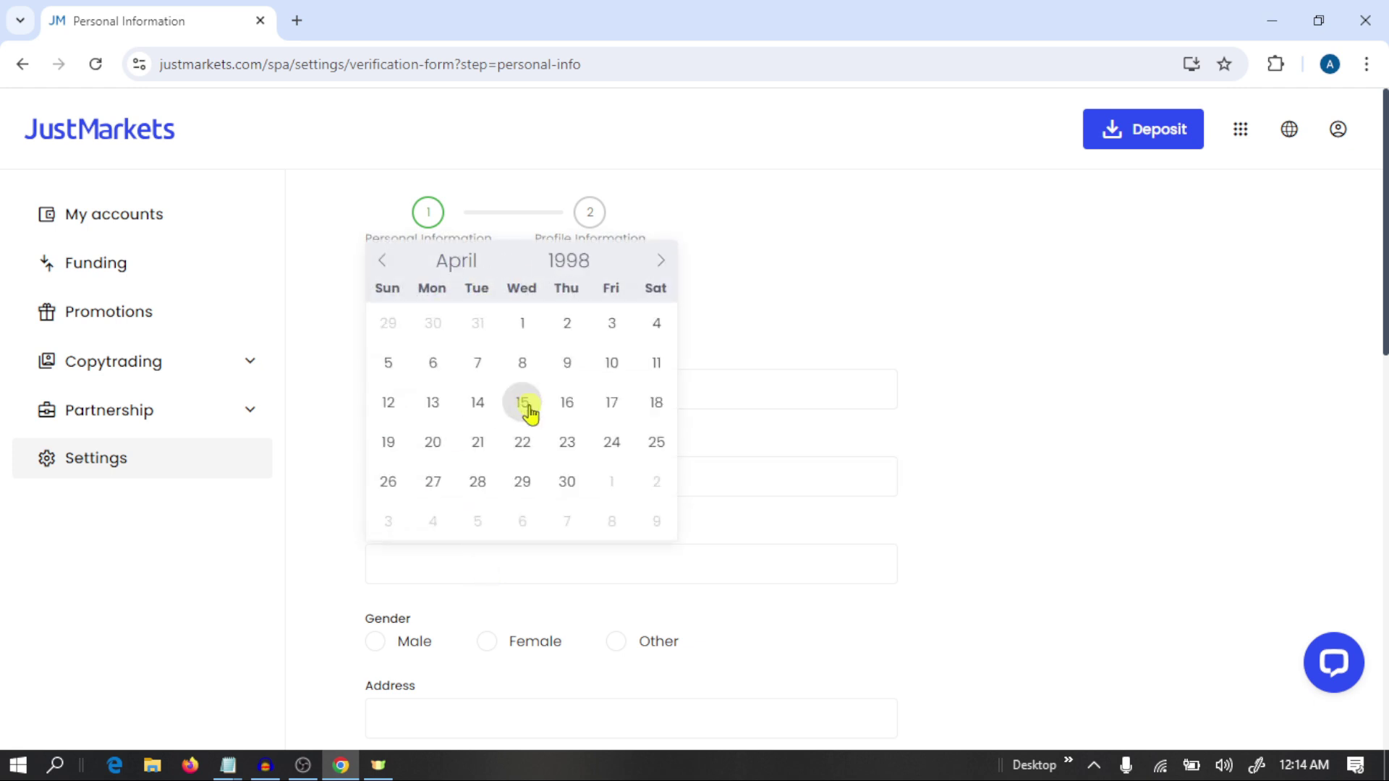
click(526, 408)
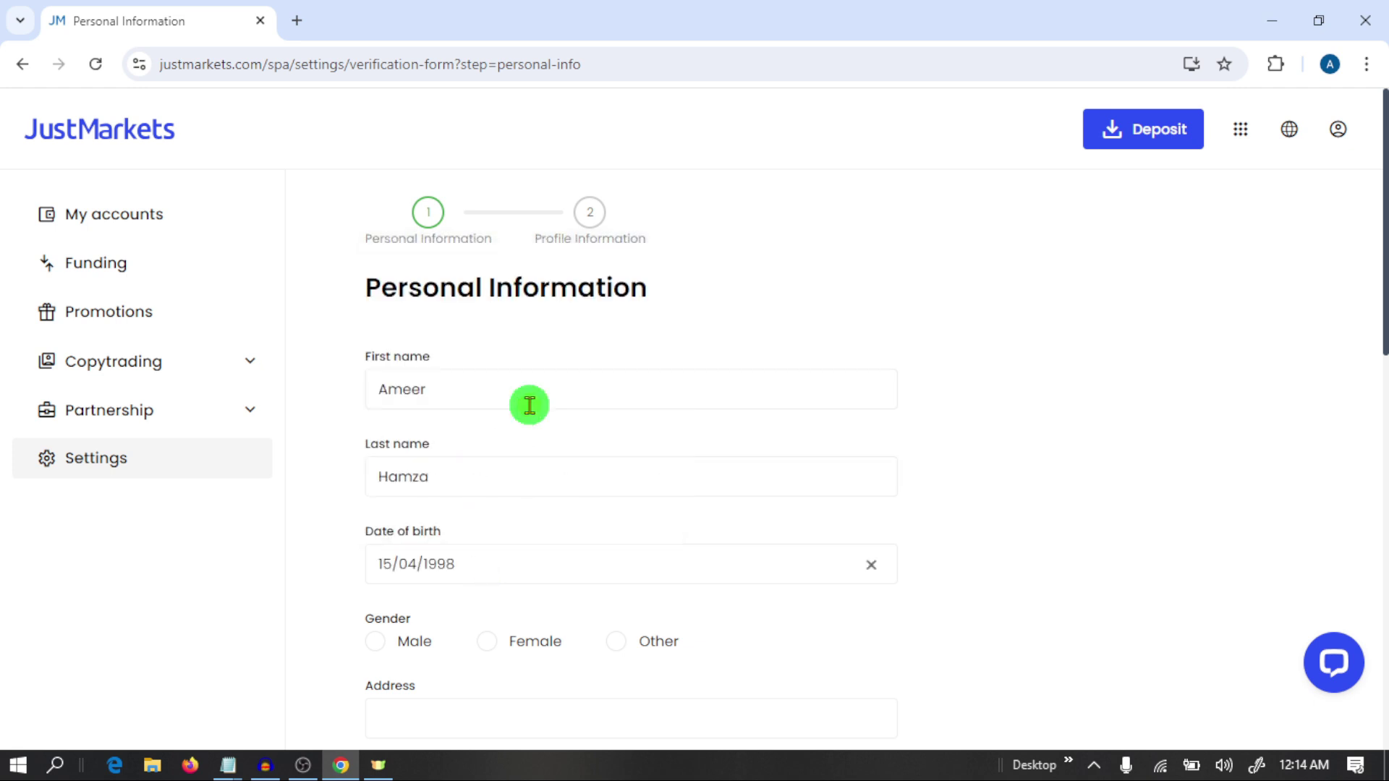
Set gender to Male, enter the phone number, and submit, declining to save the address.
scroll(741, 496, down, 5)
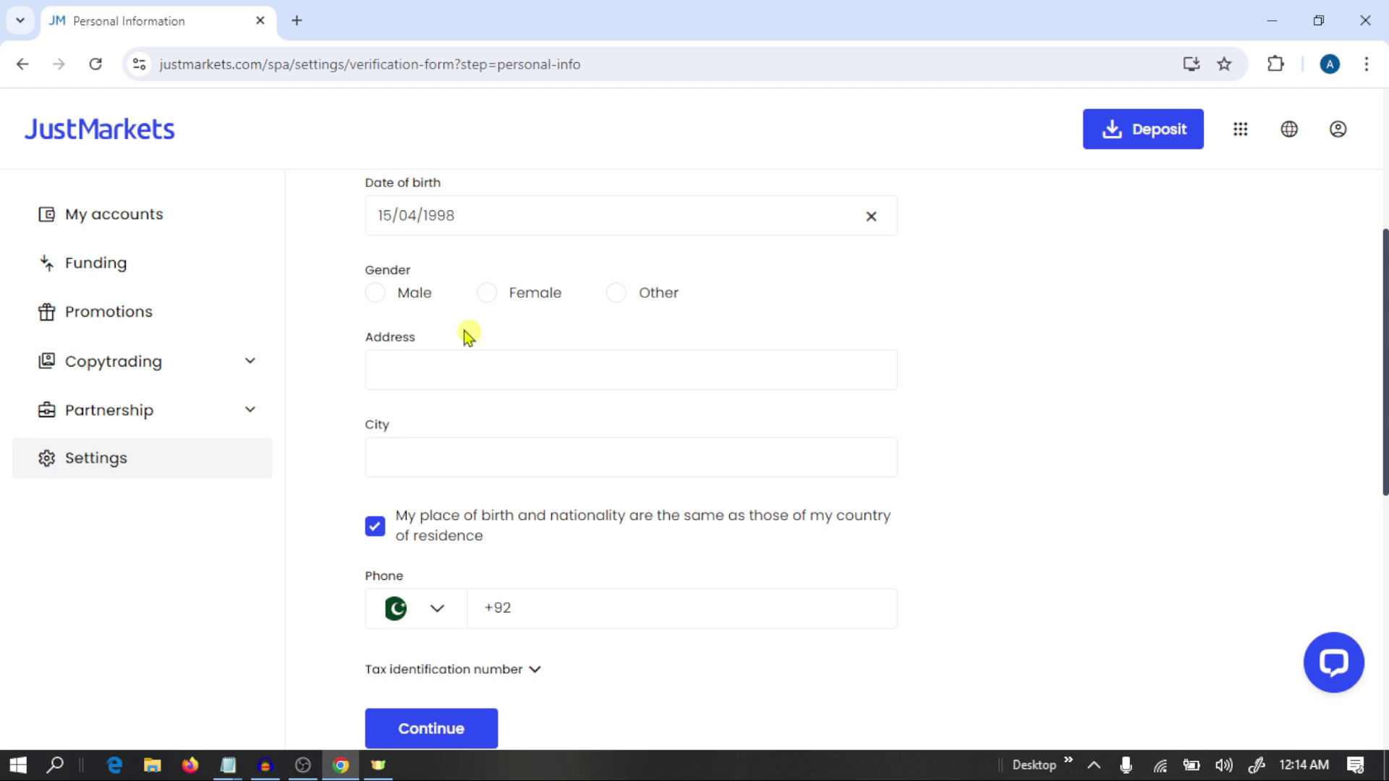
click(375, 292)
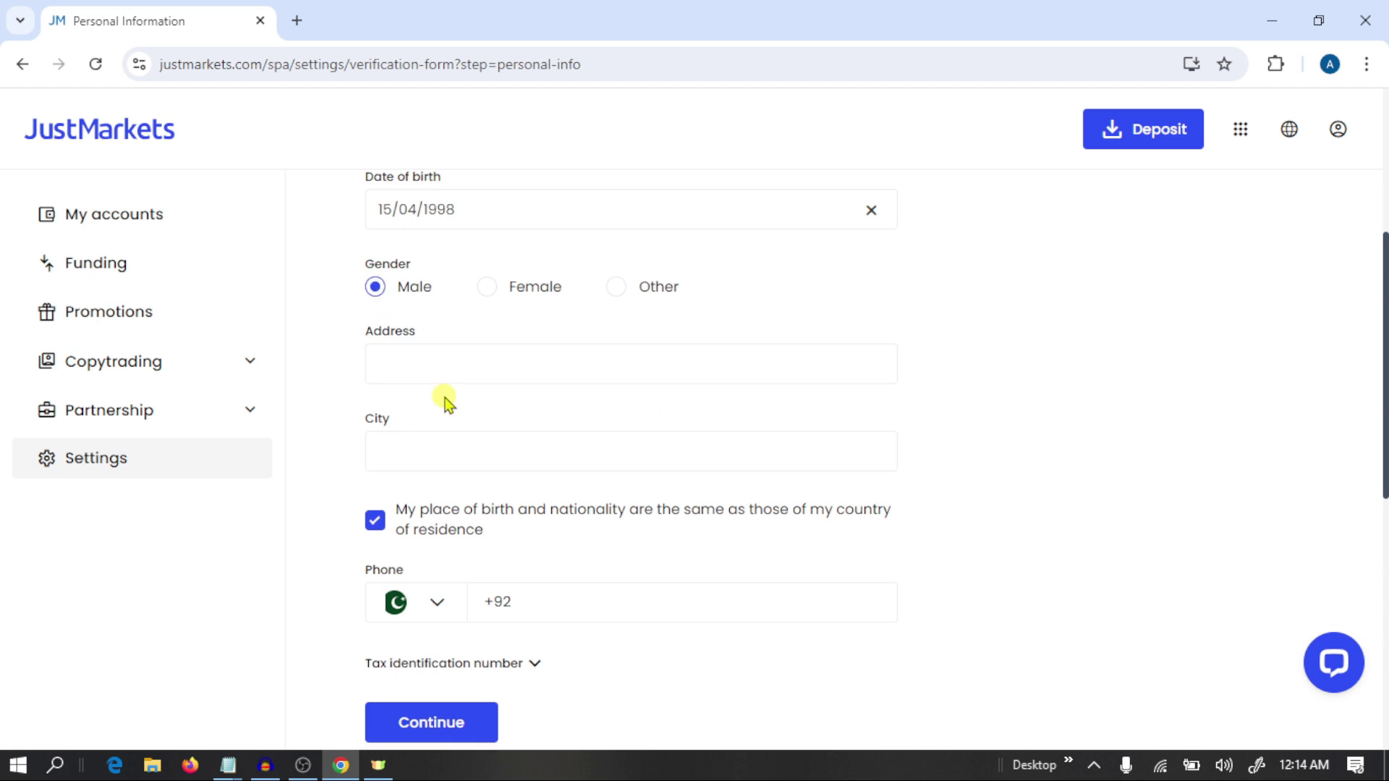
scroll(444, 403, down, 4)
scroll(444, 402, up, 4)
scroll(444, 404, down, 2)
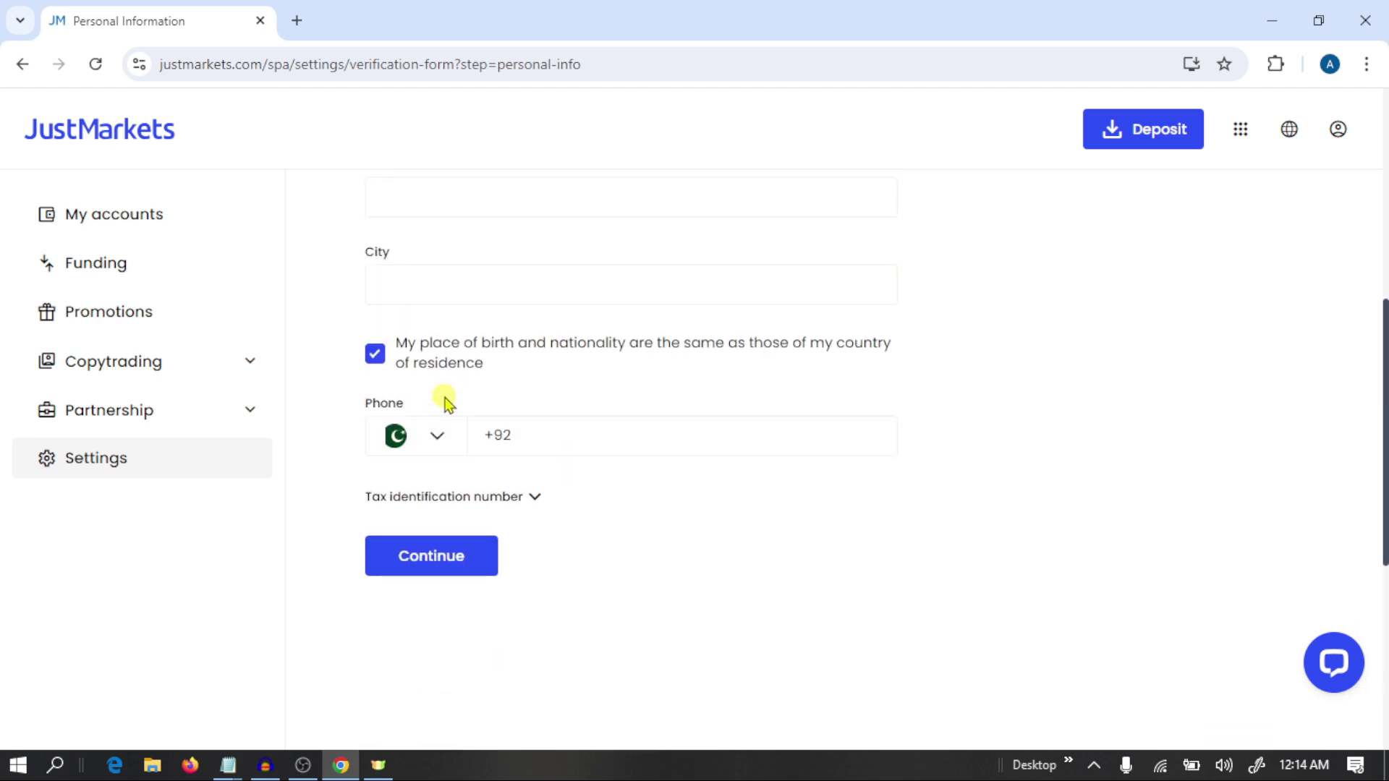
scroll(447, 399, up, 1)
scroll(431, 242, down, 3)
click(597, 215)
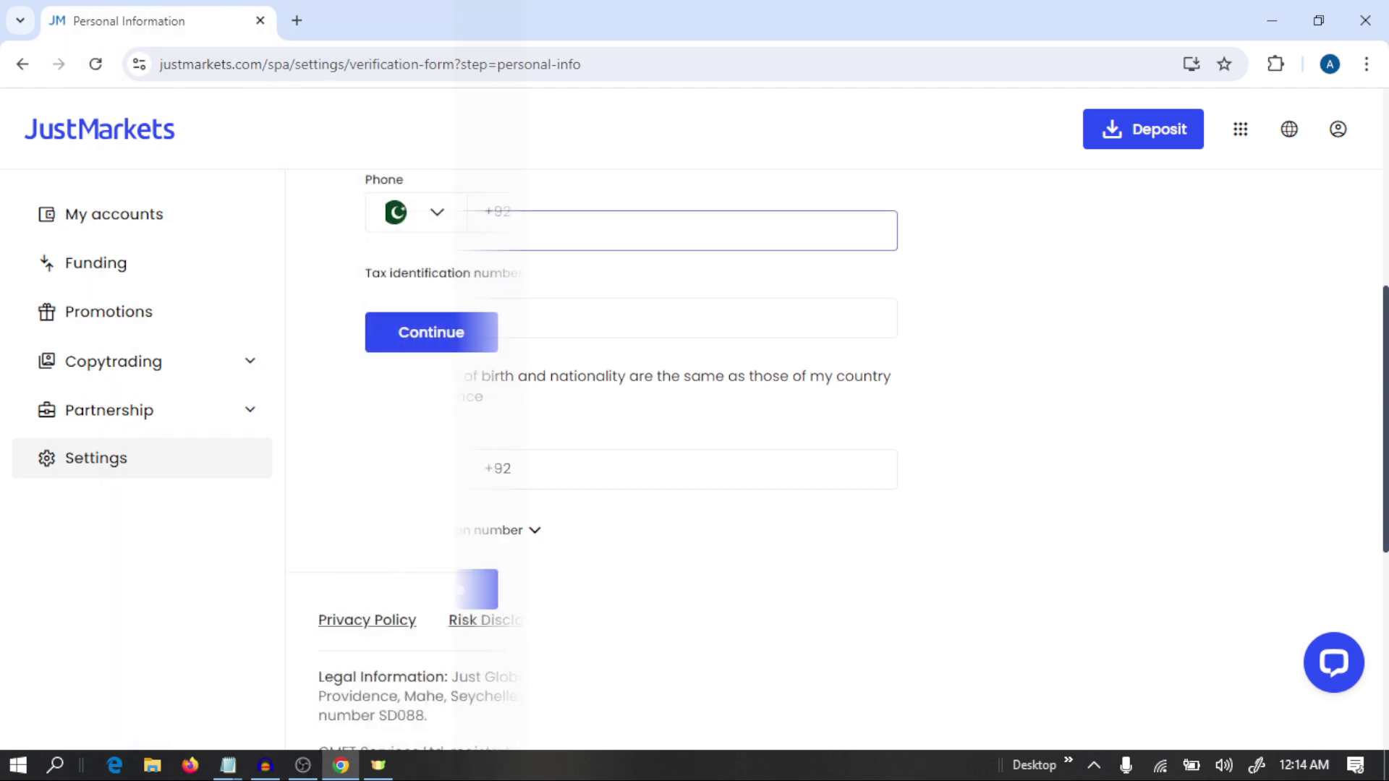
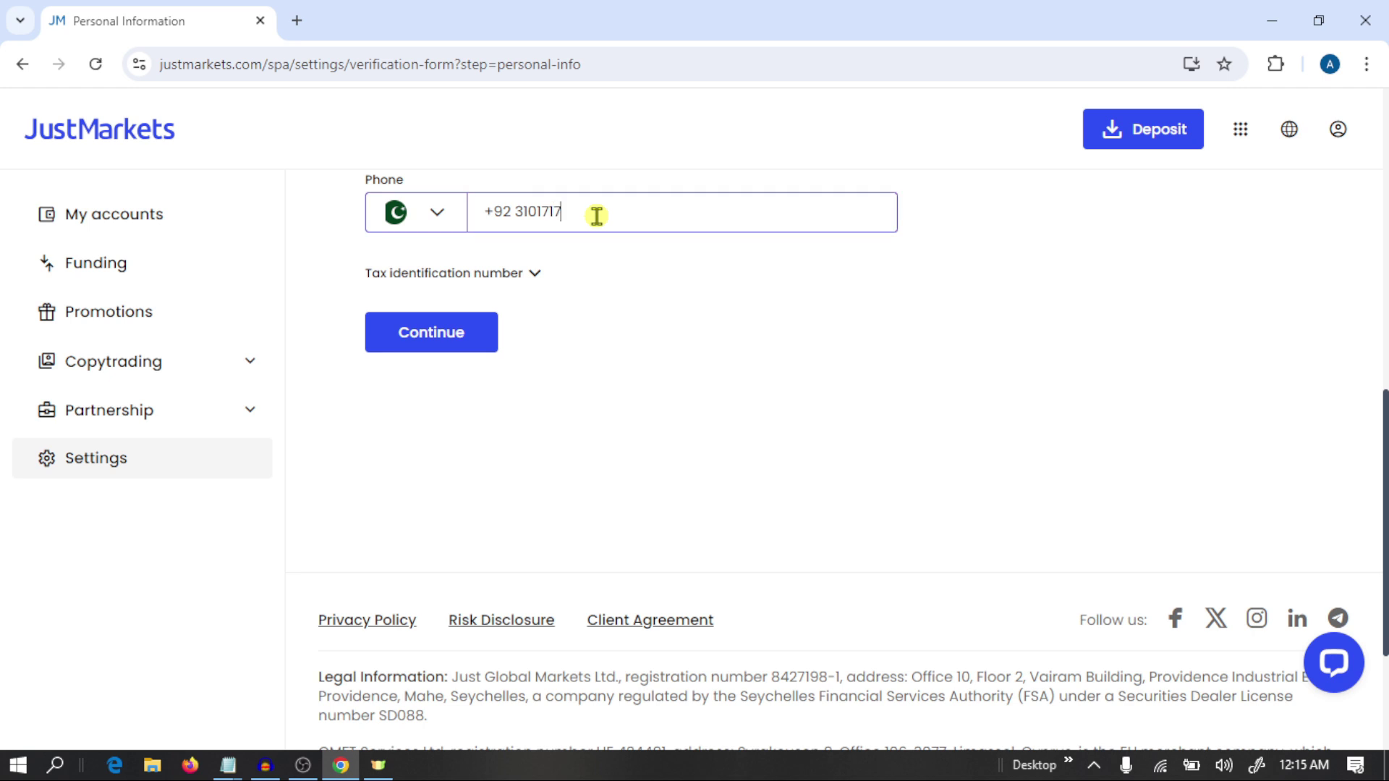
click(434, 329)
click(1147, 405)
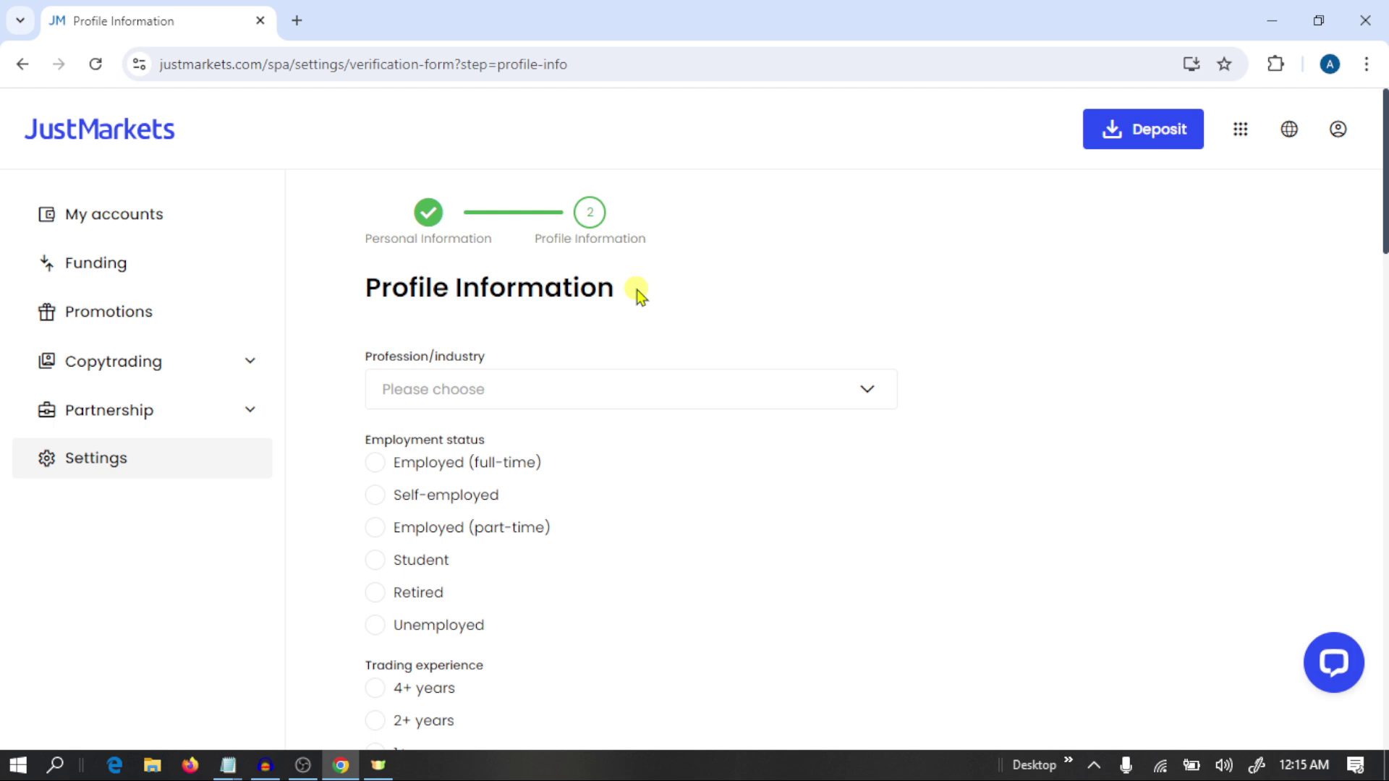
Answer profession Financial Services, employment Self-employed, and trading experience 2+ years.
scroll(637, 289, down, 1)
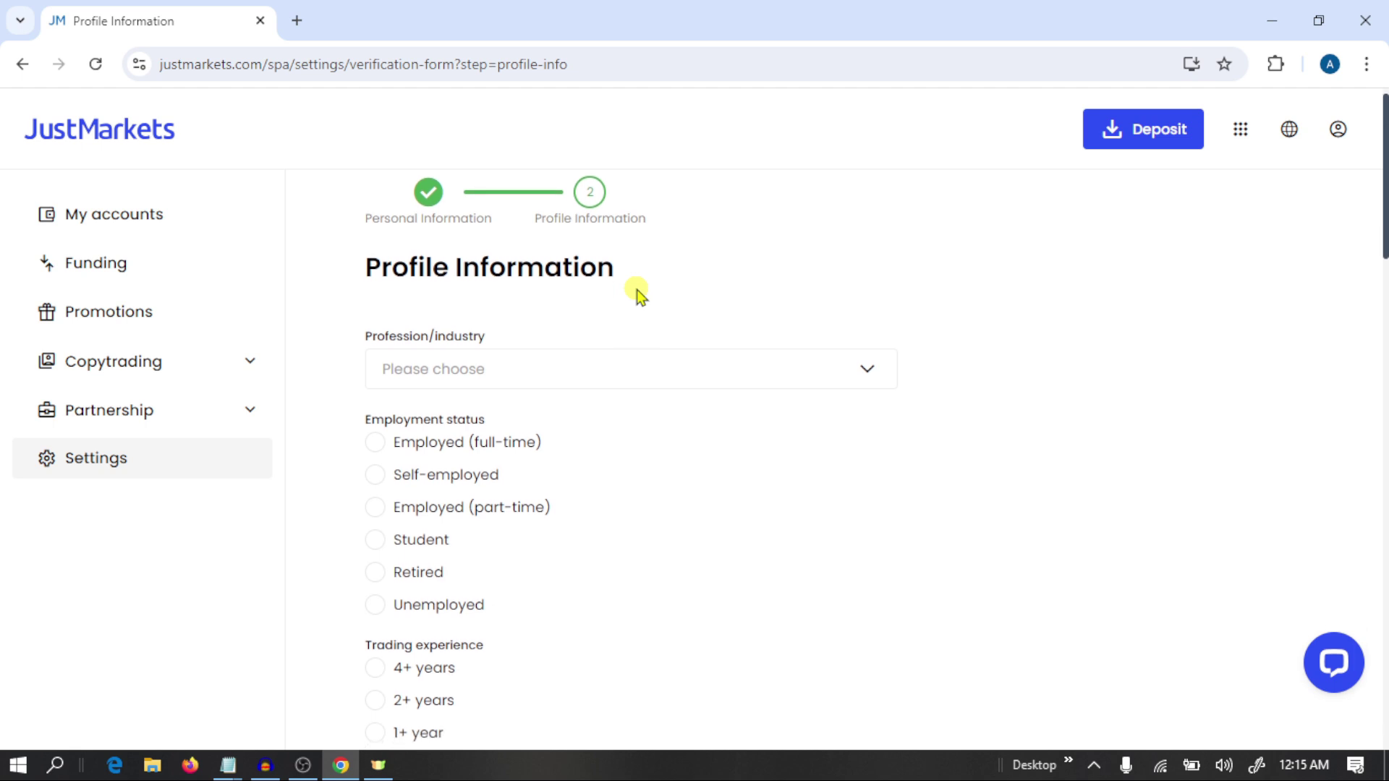
click(587, 371)
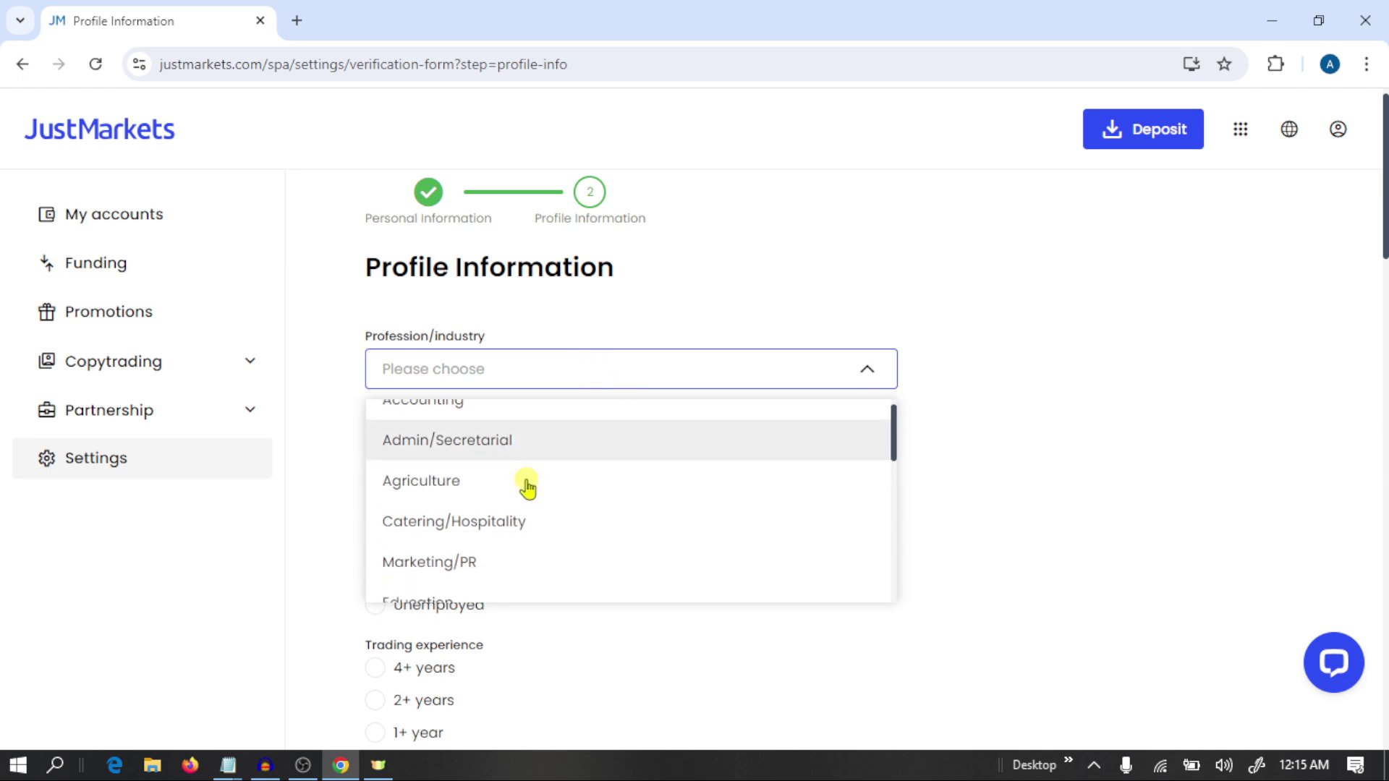
scroll(527, 488, down, 3)
scroll(527, 489, down, 2)
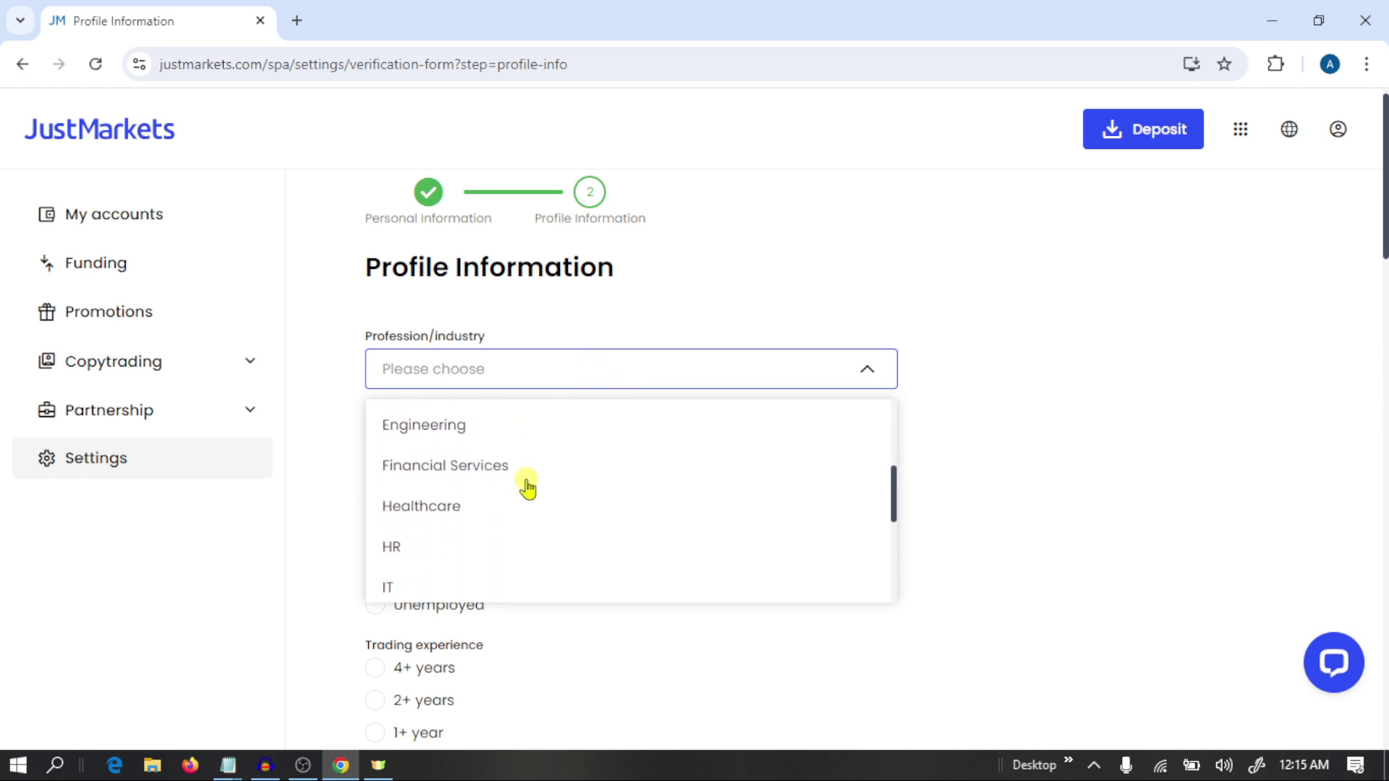
click(504, 433)
scroll(503, 430, down, 3)
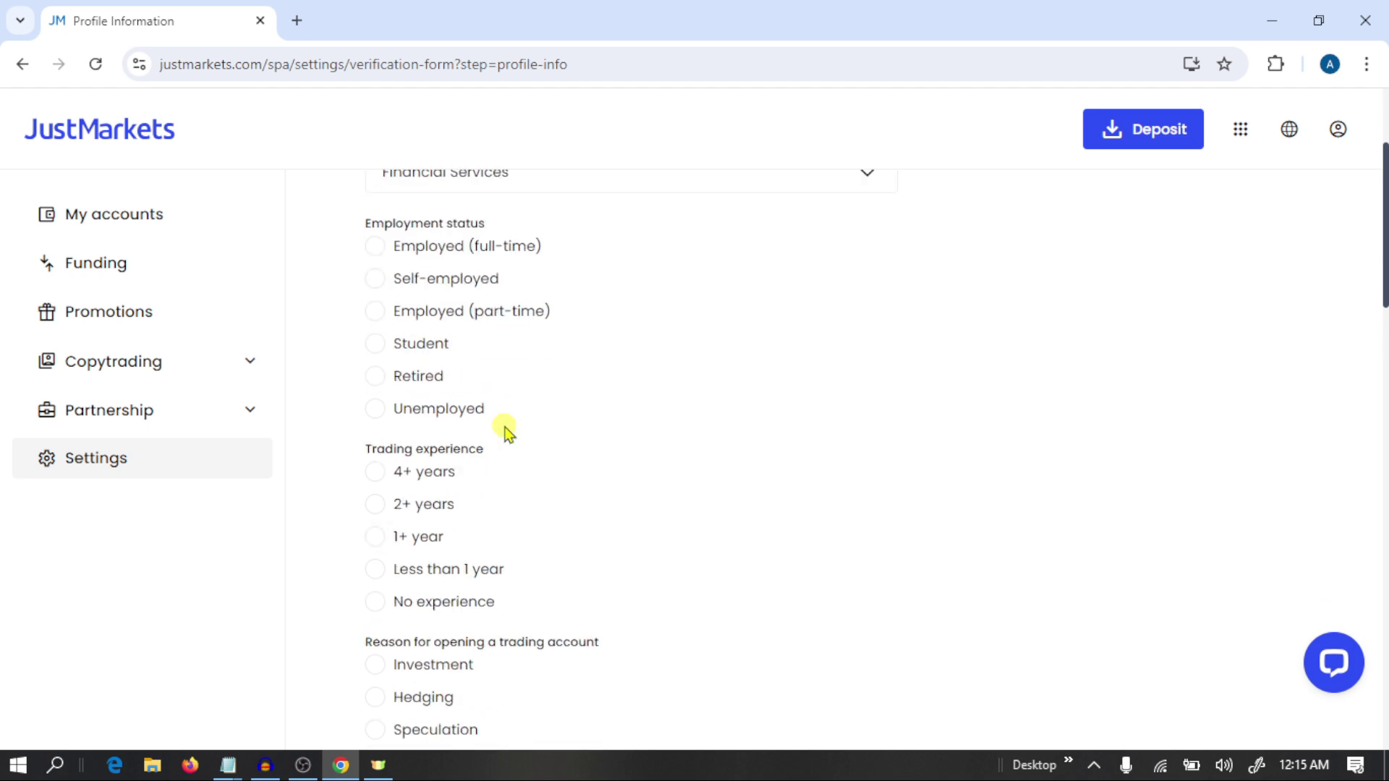
click(375, 282)
scroll(377, 288, down, 3)
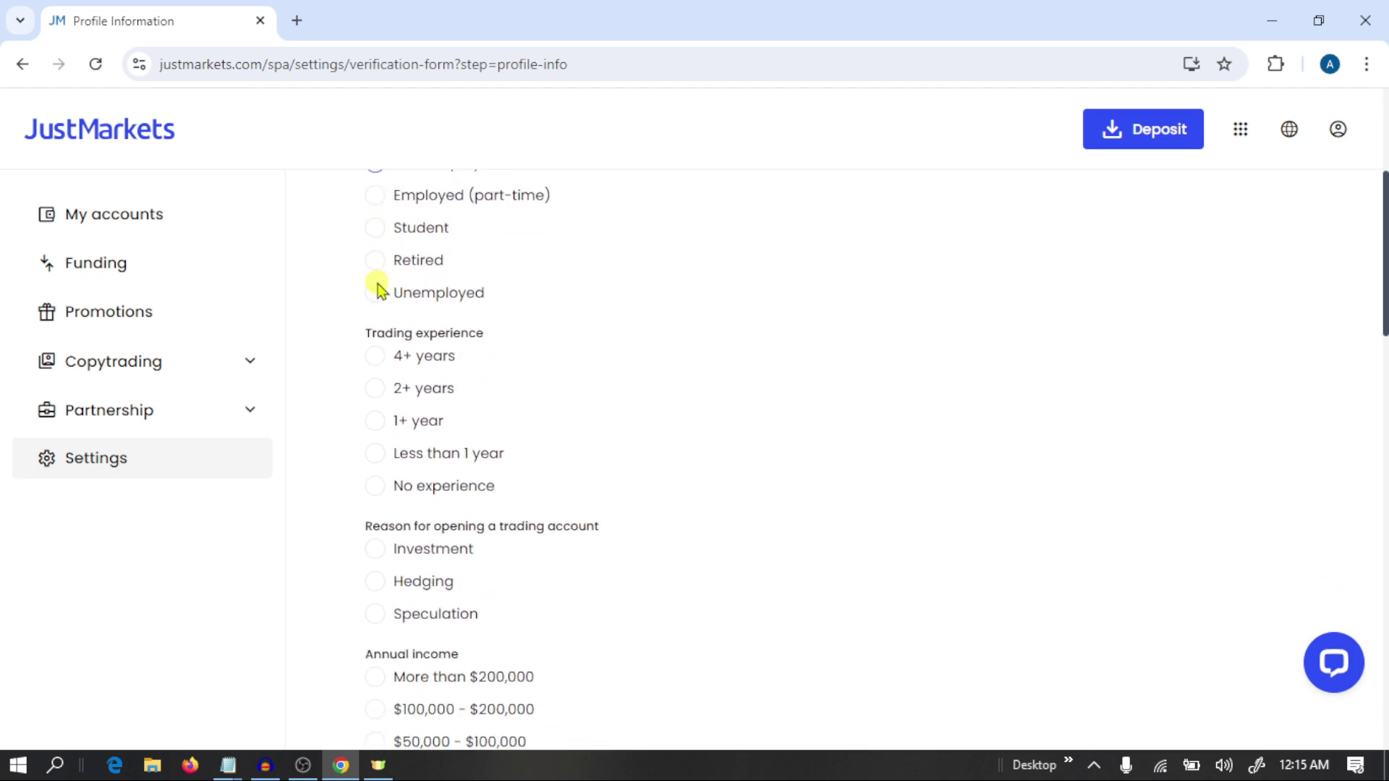
click(376, 332)
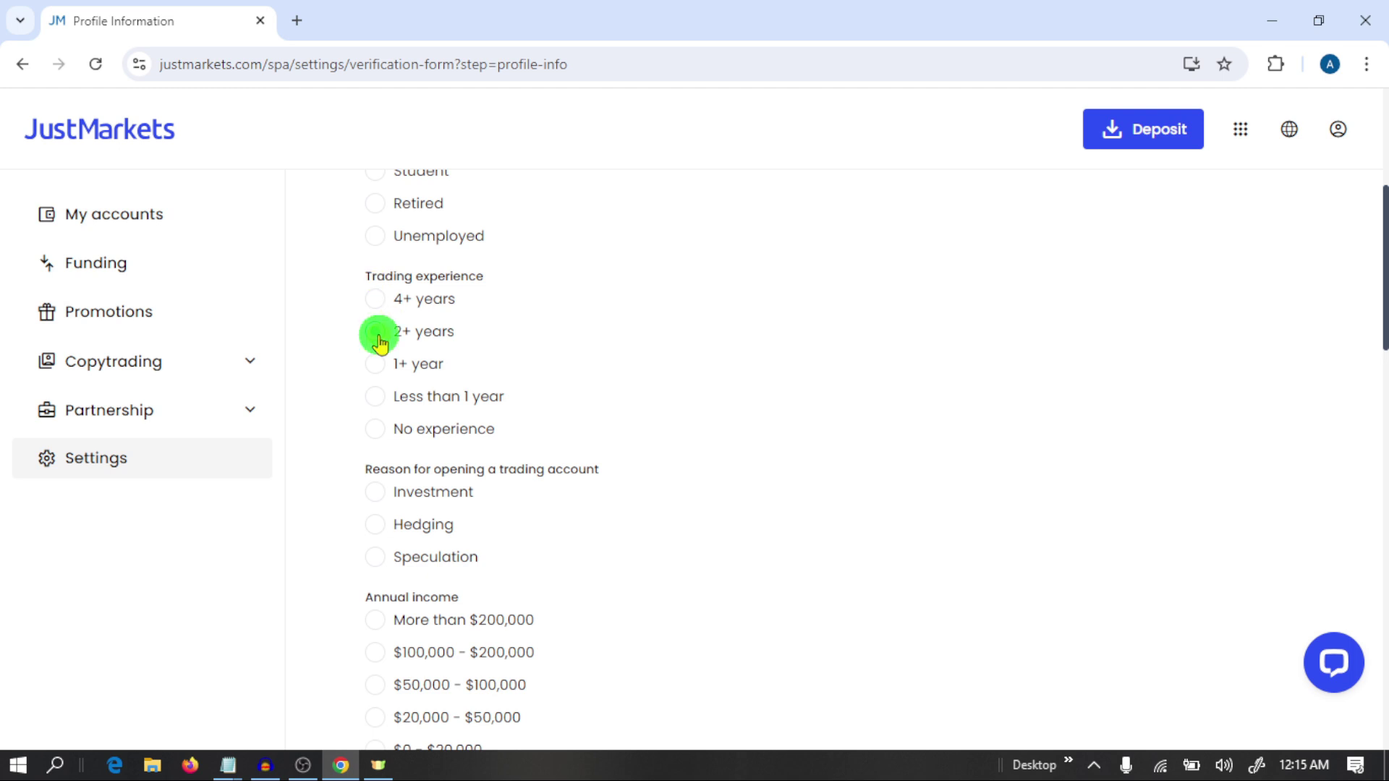
Set trading reason to Speculation, annual income $20,000 - $50,000, total wealth $100,000 - $200,000.
scroll(379, 340, down, 3)
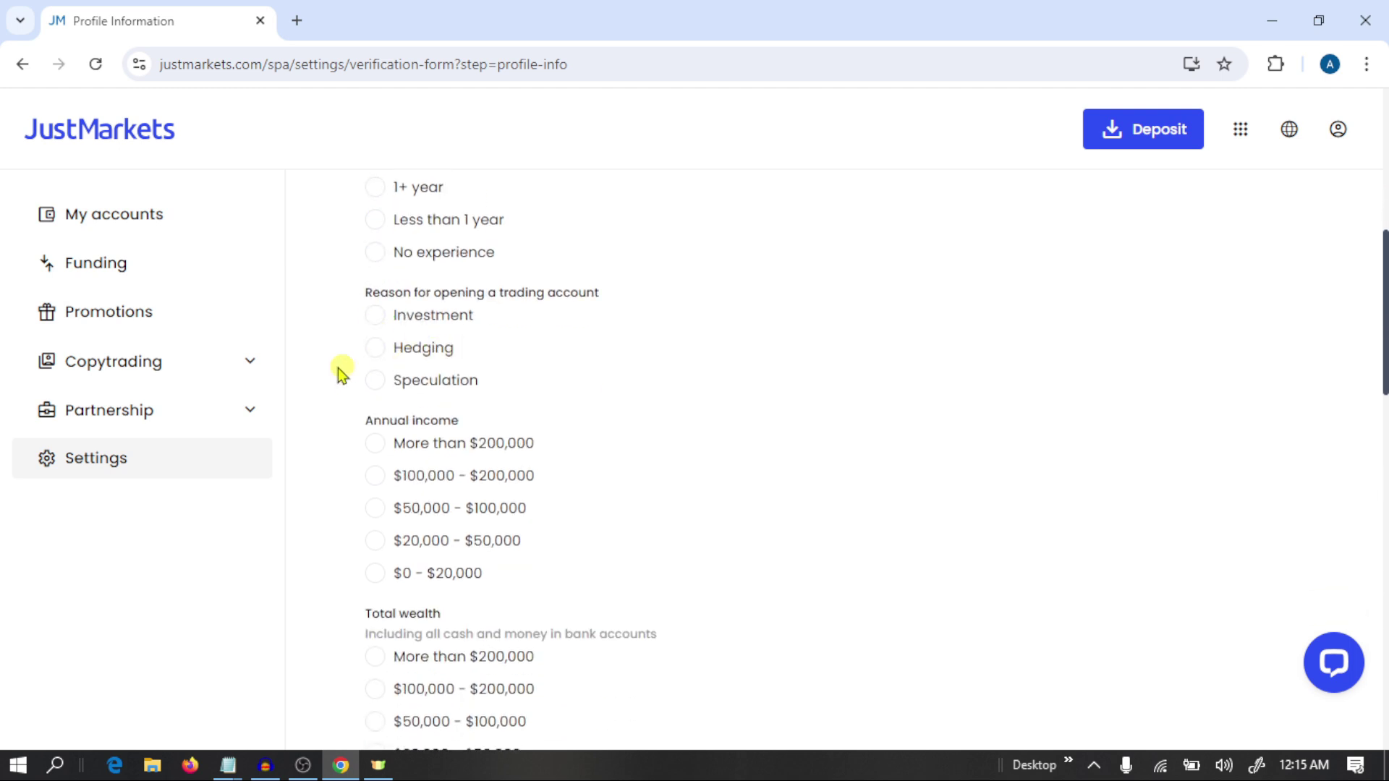
click(378, 350)
scroll(381, 358, down, 2)
click(374, 271)
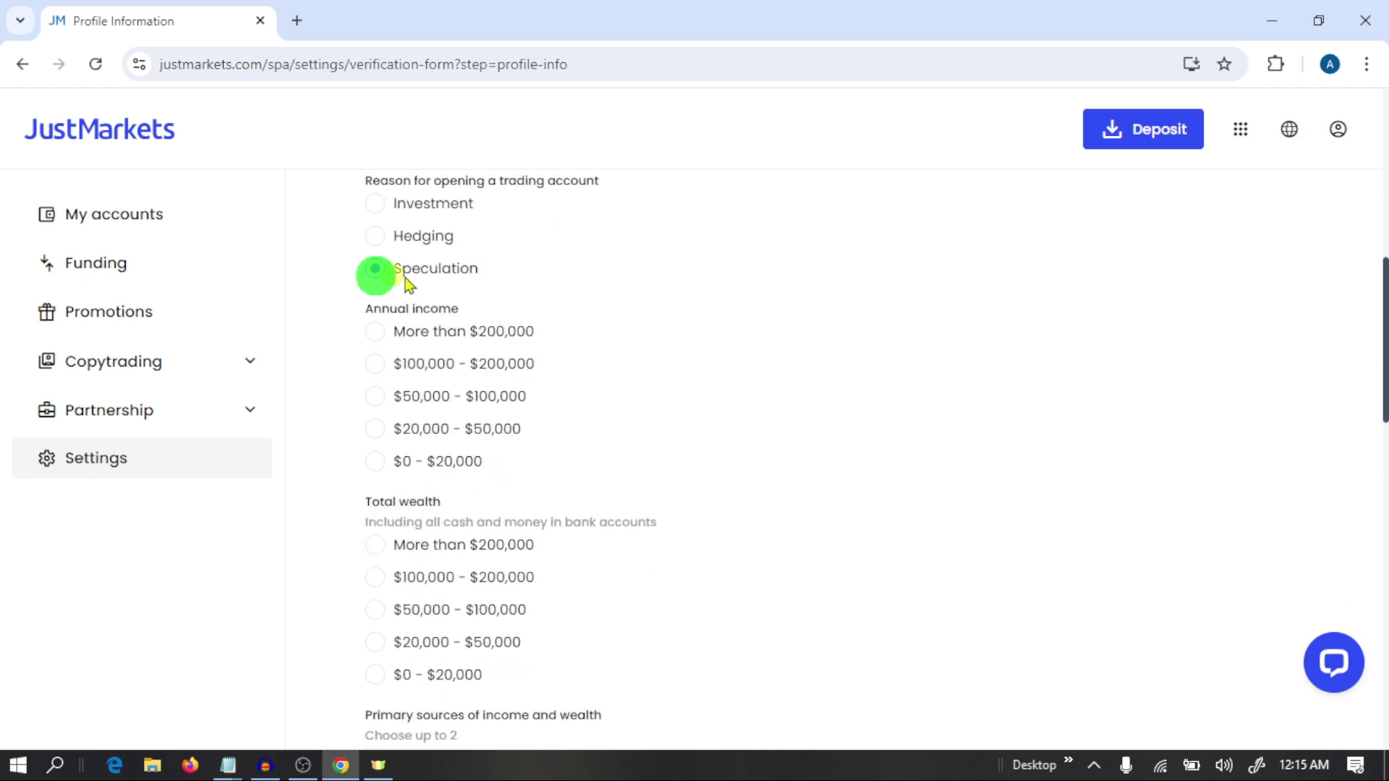
scroll(487, 325, down, 1)
scroll(486, 324, down, 1)
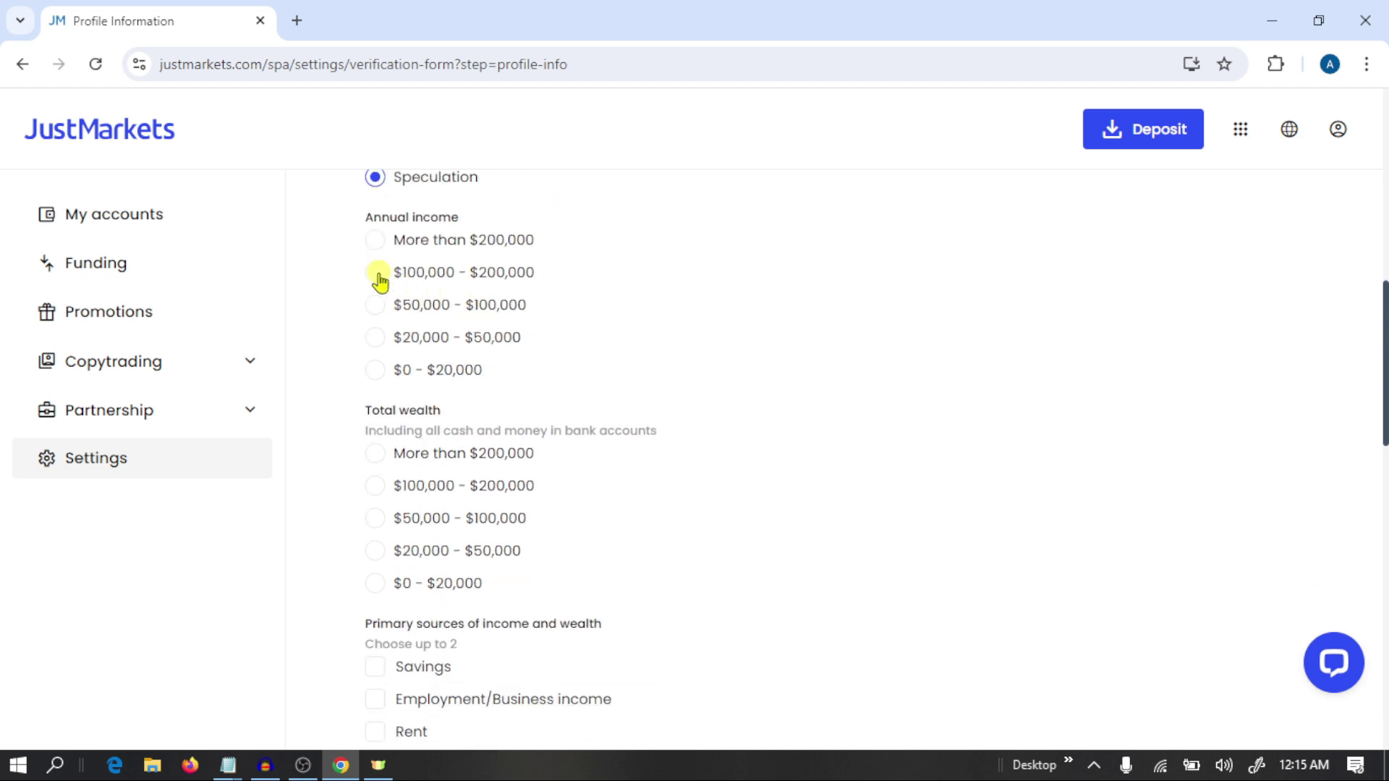
click(377, 341)
scroll(376, 346, down, 3)
click(376, 340)
Choose Employment/Business income and a $0 - $9,999 deposit, tick the confirmation, and submit.
scroll(376, 346, down, 3)
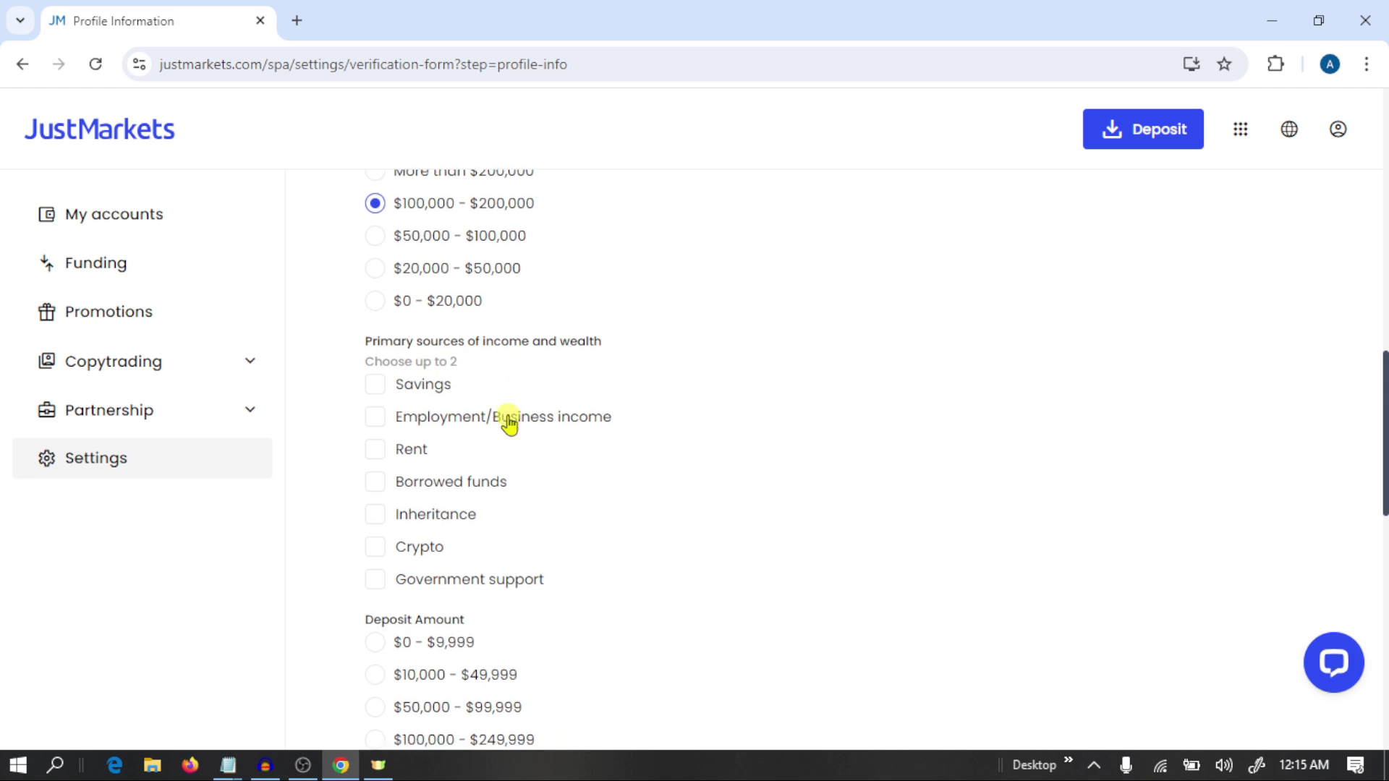
scroll(509, 423, down, 2)
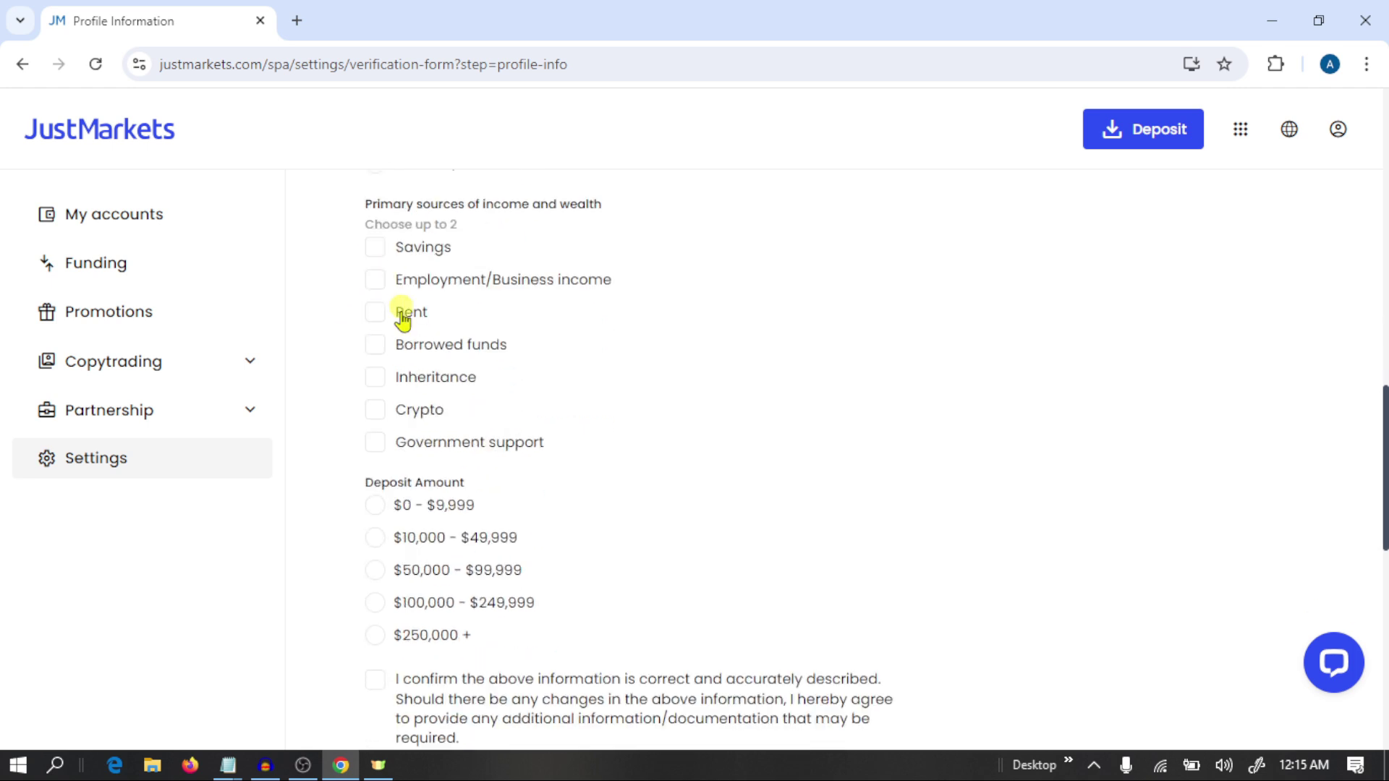
click(375, 281)
scroll(376, 291, down, 3)
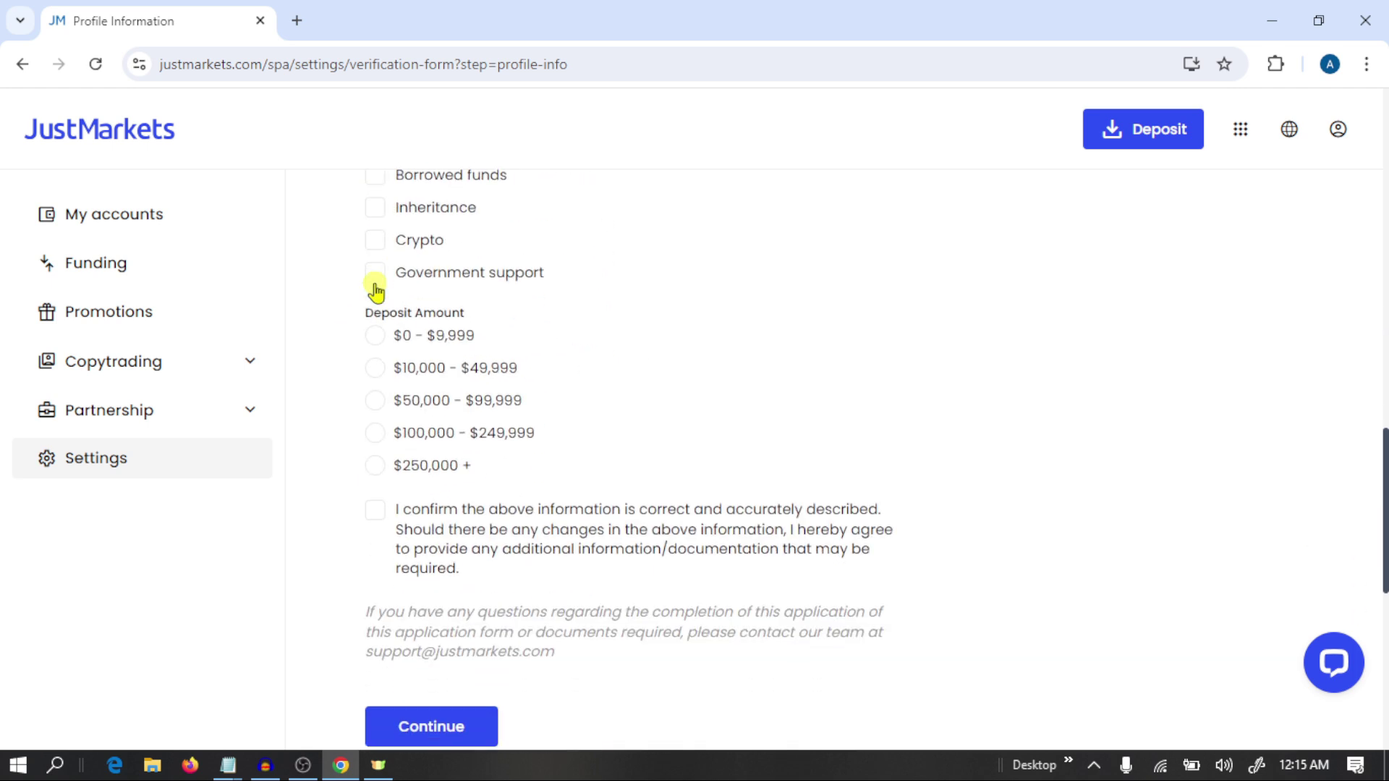
scroll(405, 366, down, 1)
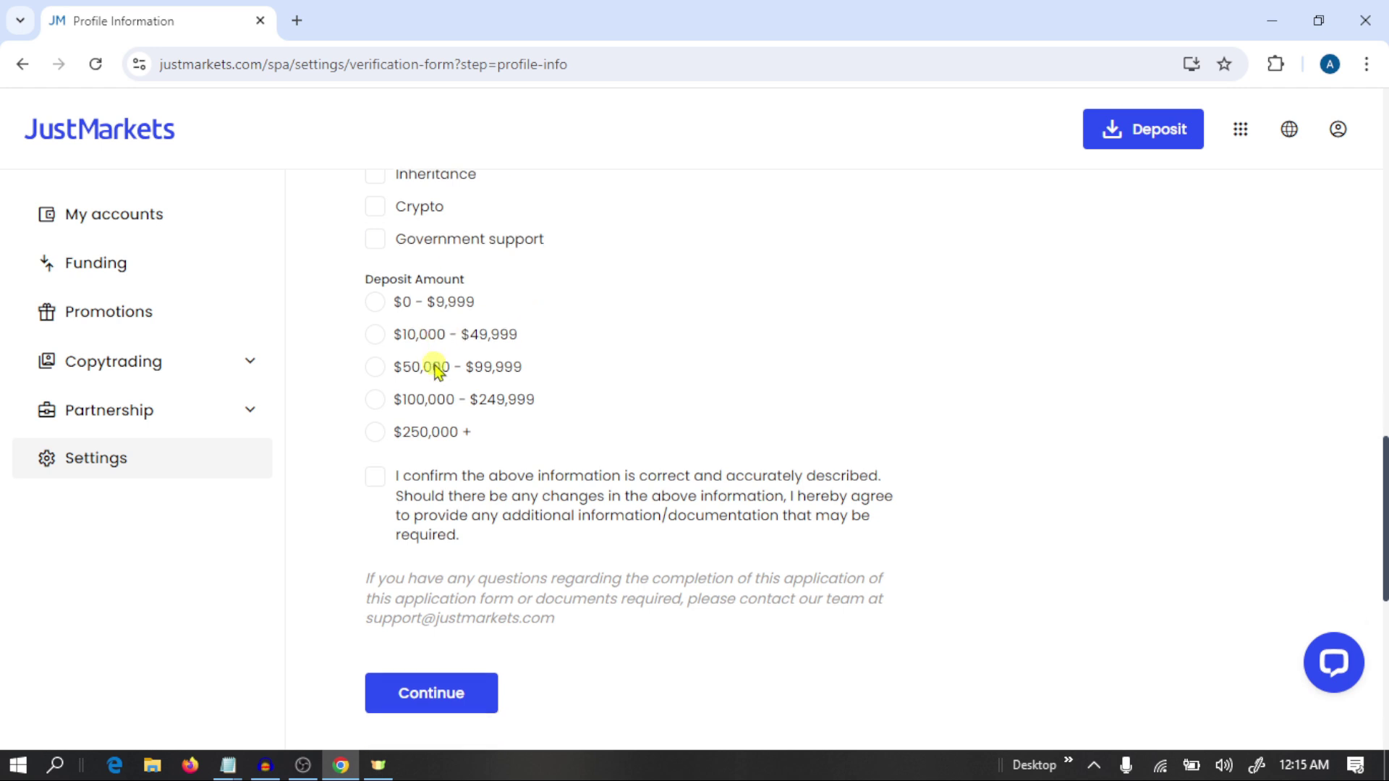
click(376, 303)
scroll(377, 311, down, 2)
click(374, 328)
click(440, 554)
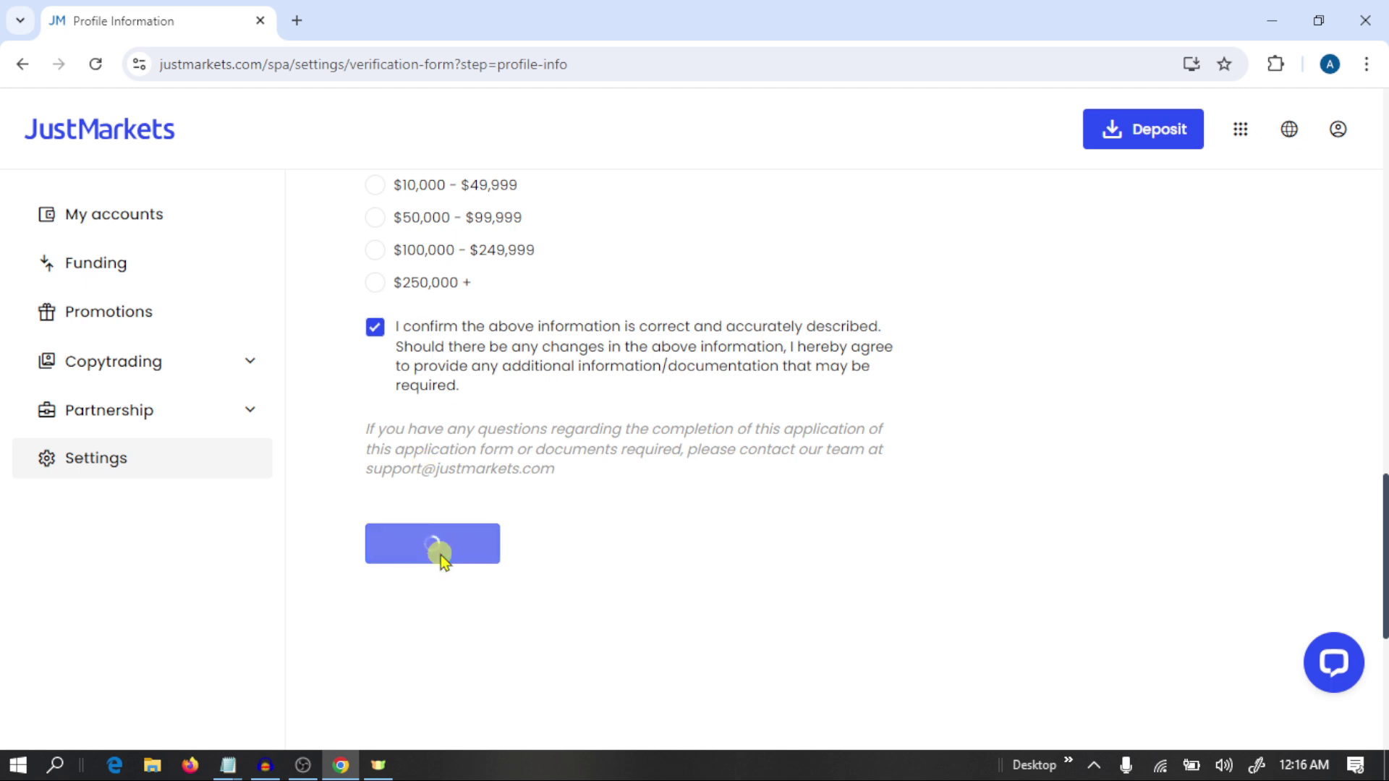
Go to the full verification steps and review that the profile step shows Completed.
scroll(441, 554, down, 1)
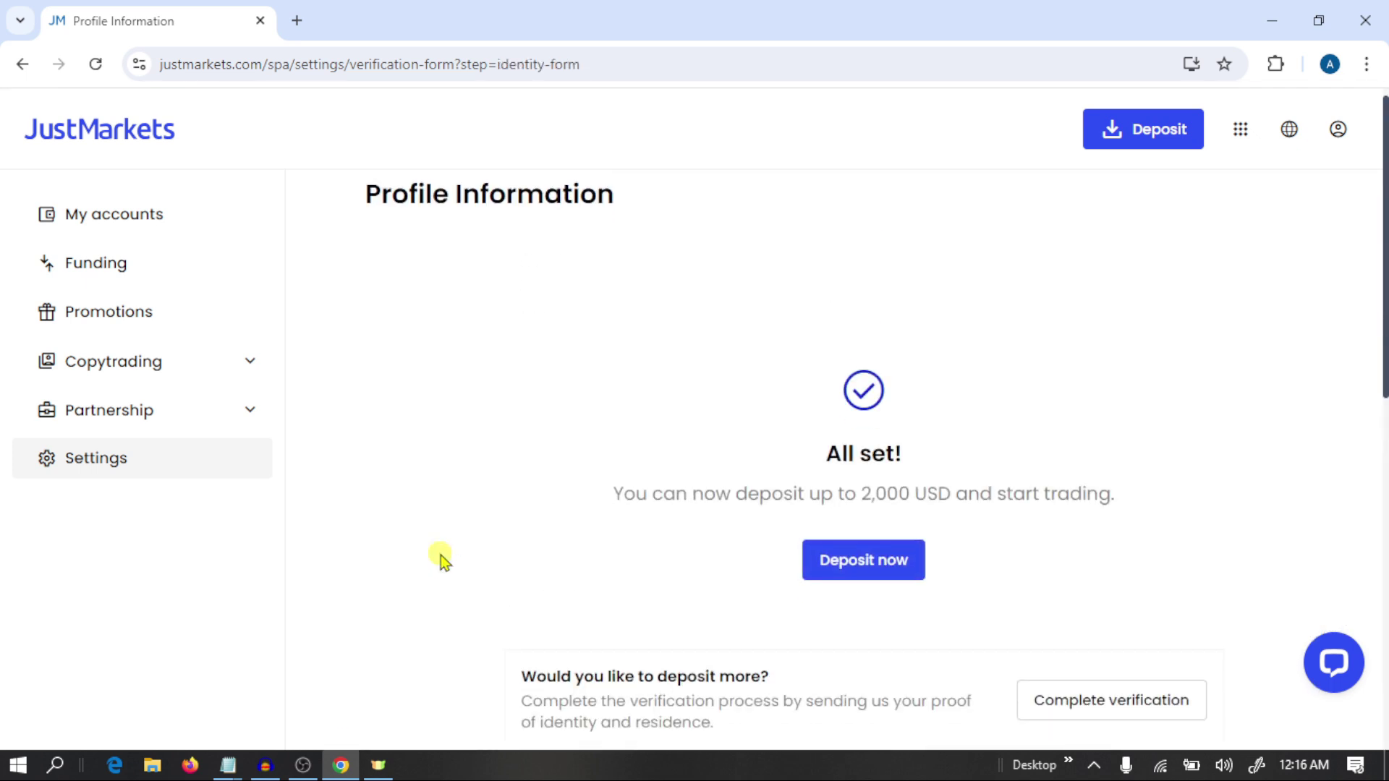
scroll(441, 554, down, 2)
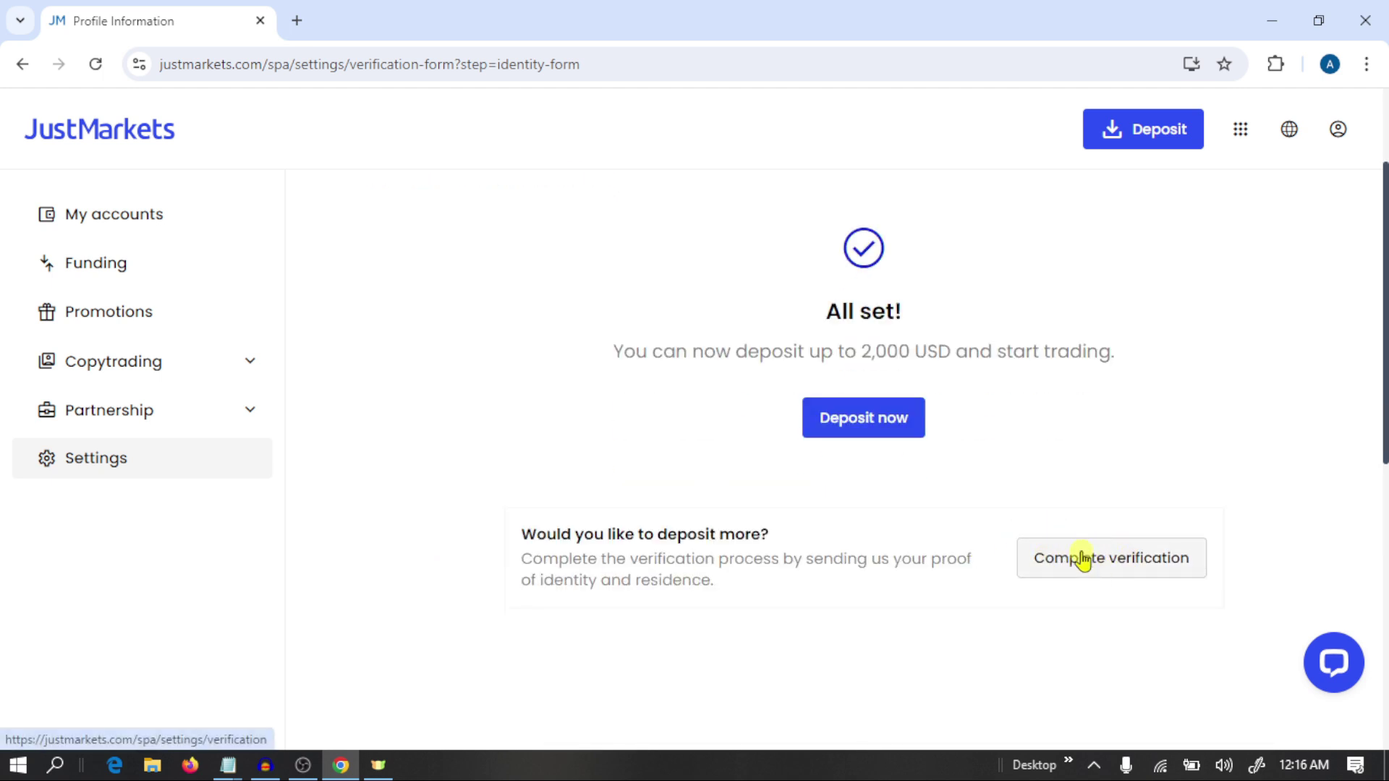
click(1096, 562)
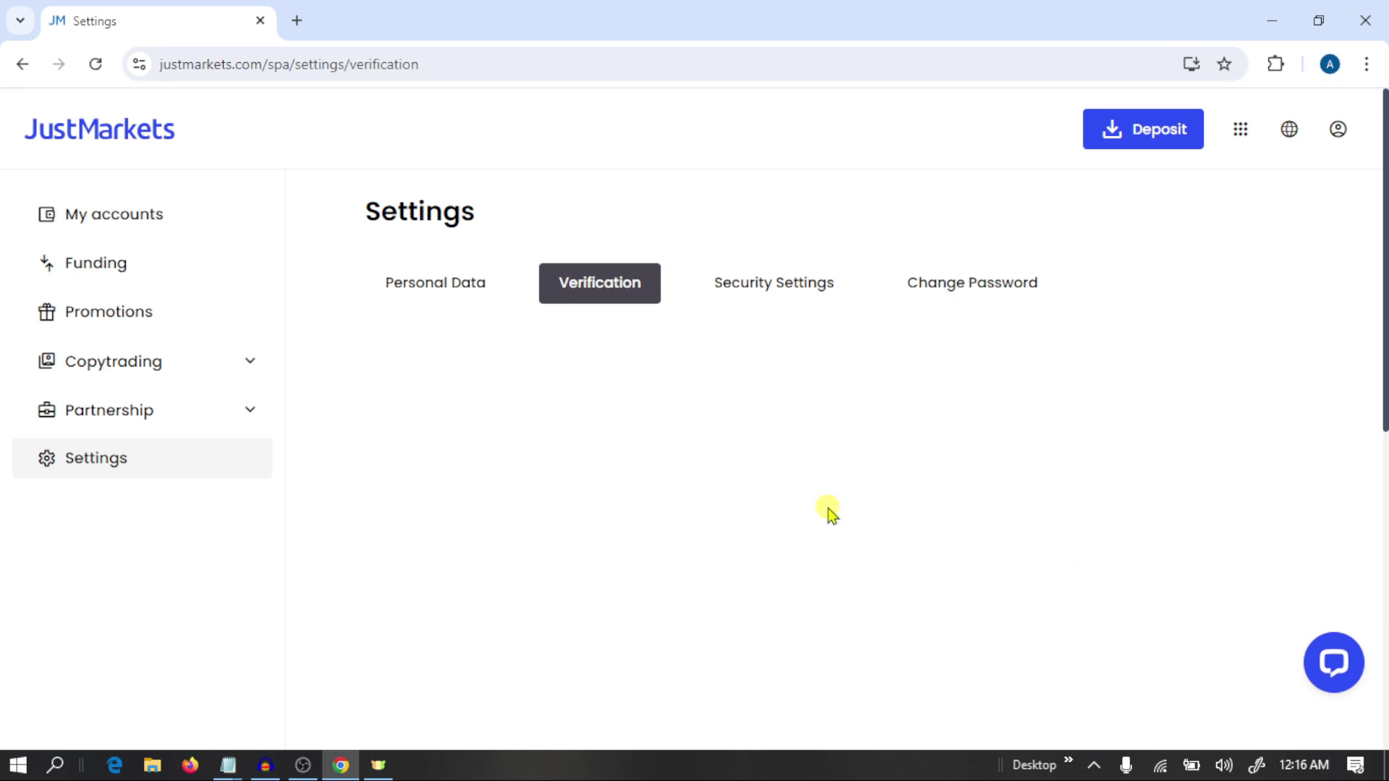
scroll(830, 512, down, 2)
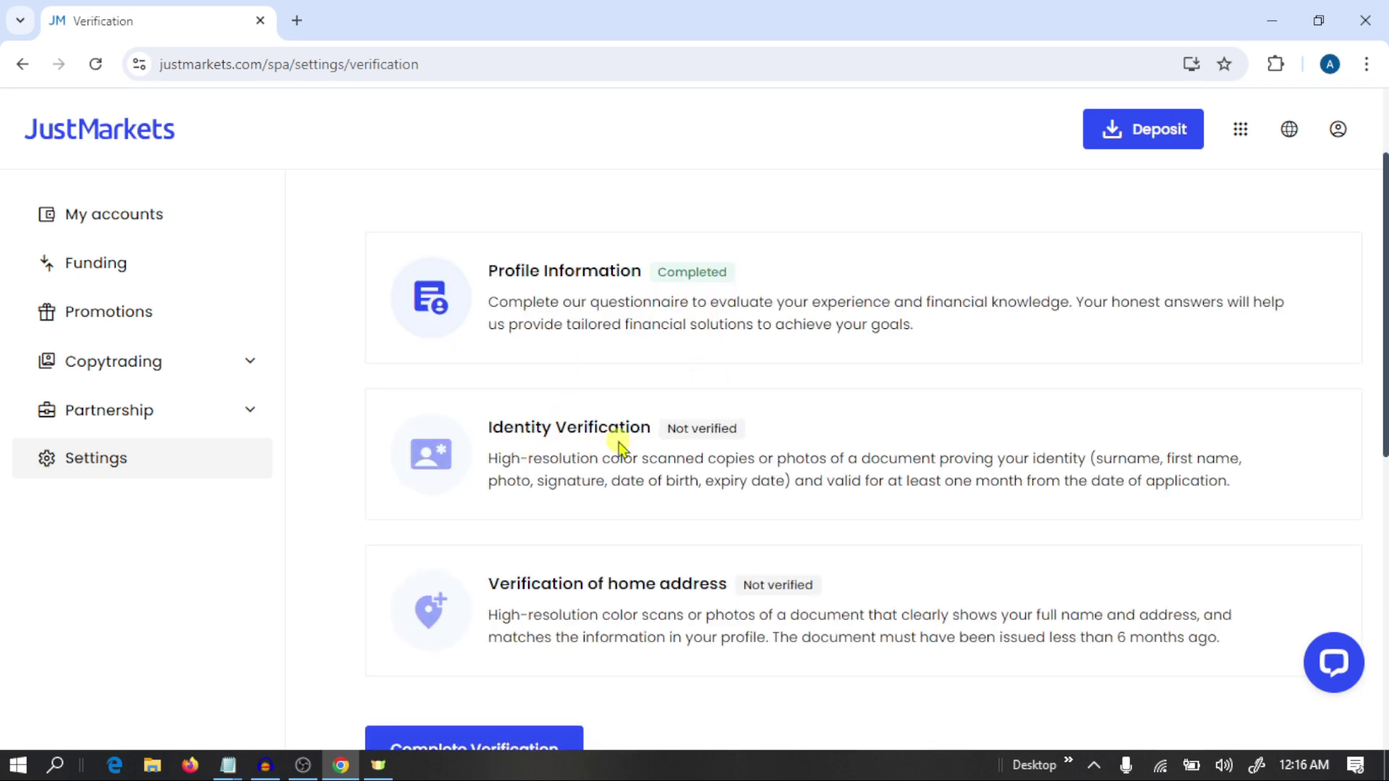
scroll(622, 471, down, 1)
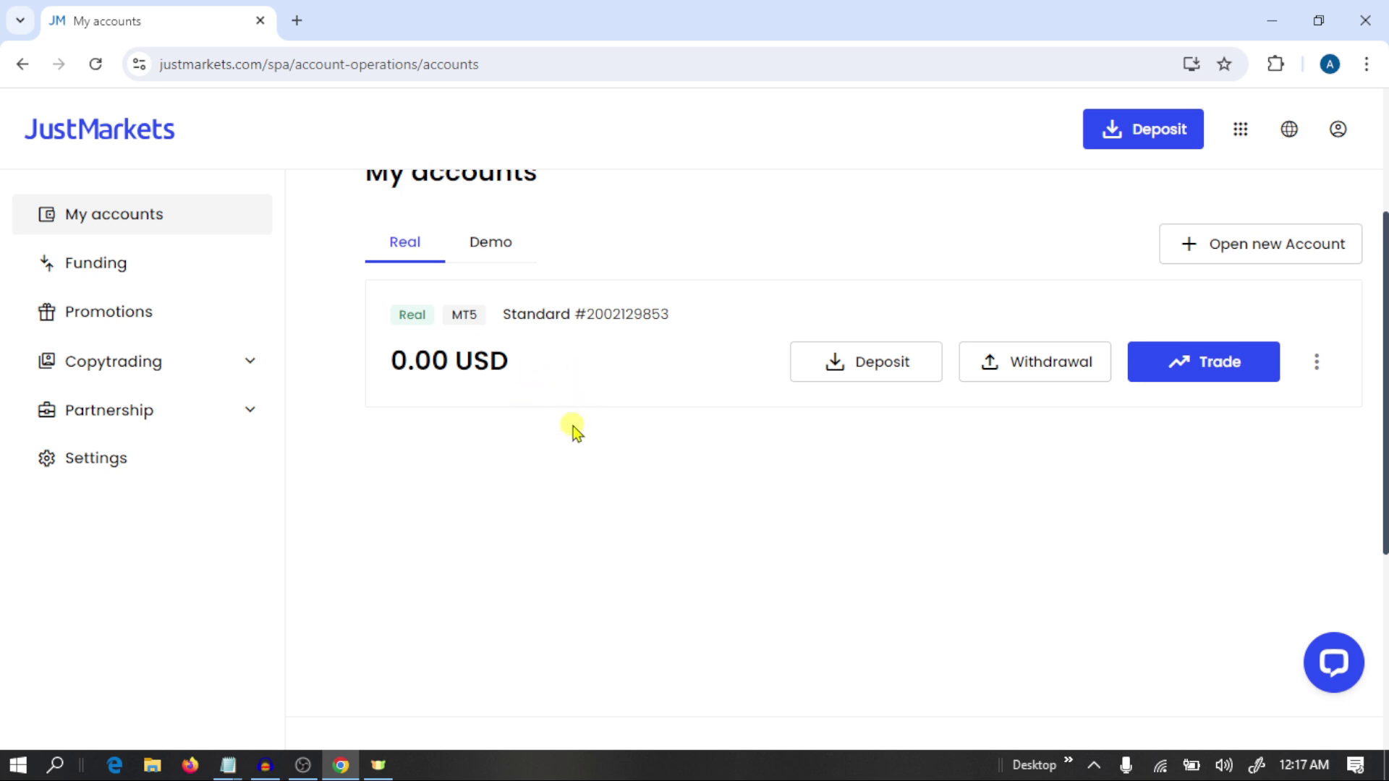
Show the real account's Account information with its MT5 login and JustMarkets-Live server.
click(1317, 363)
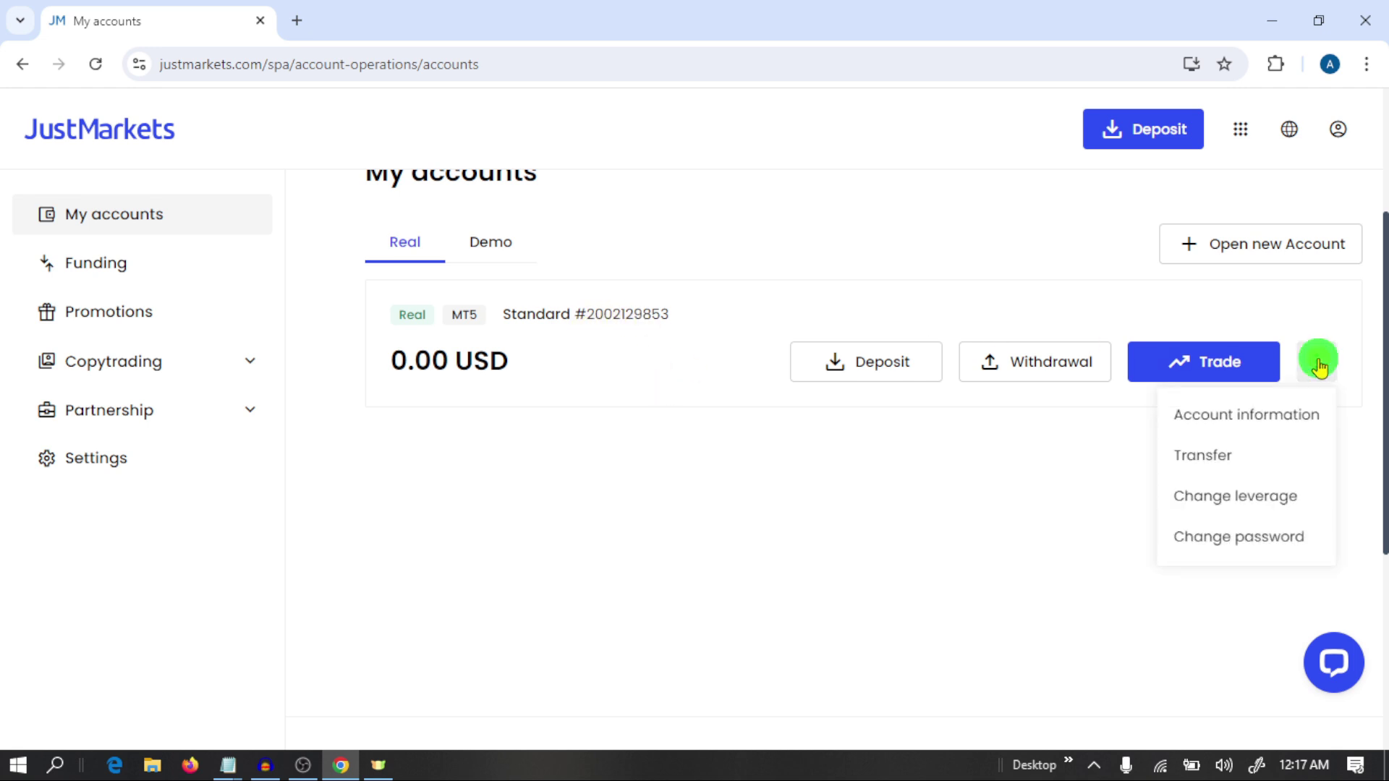
click(1230, 418)
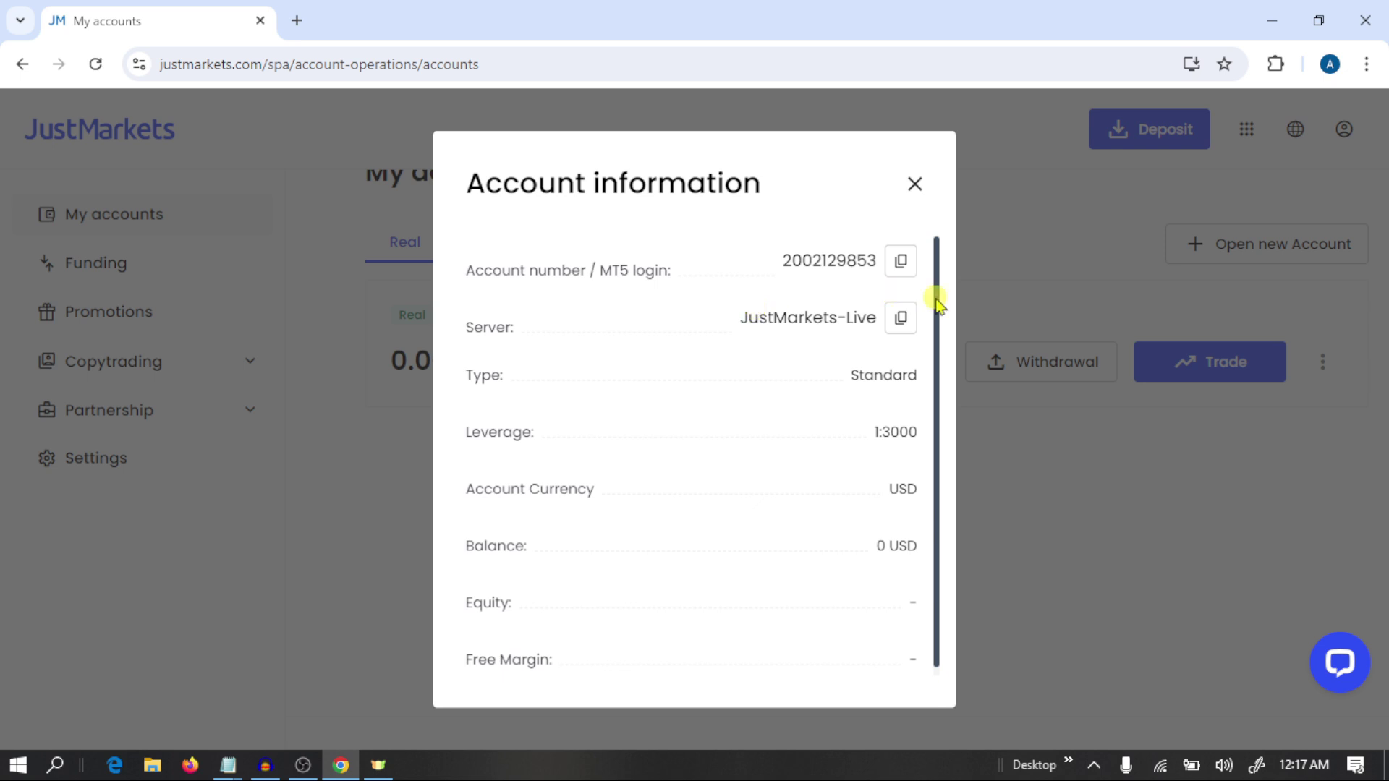
scroll(831, 355, down, 1)
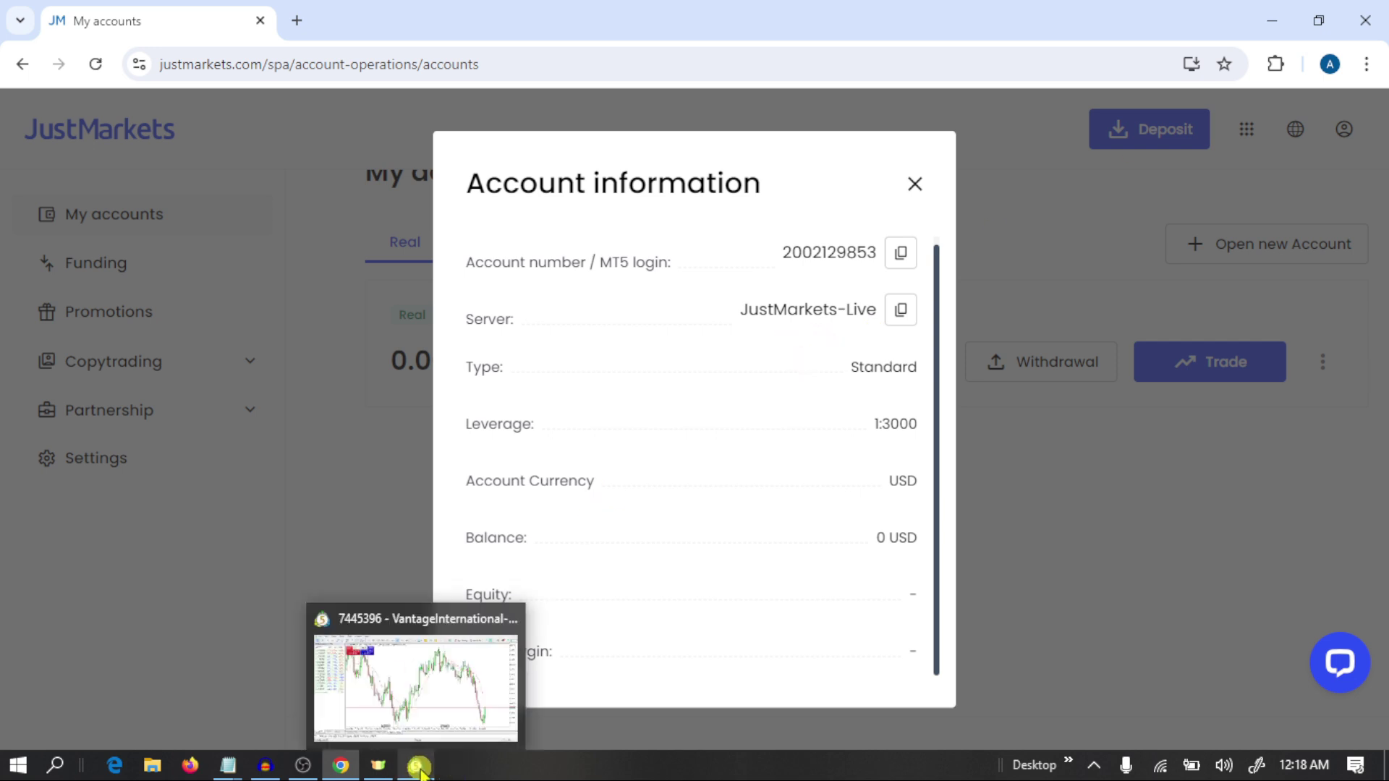
click(418, 767)
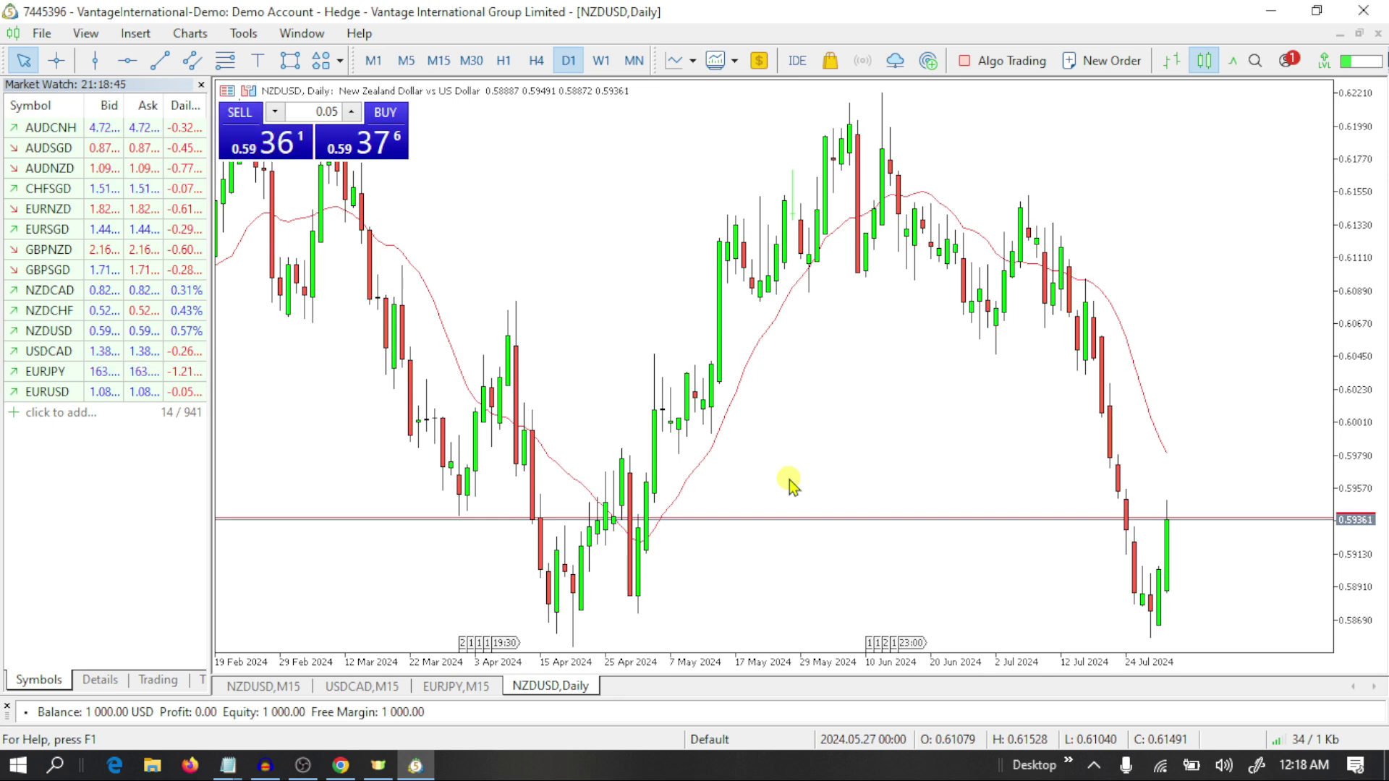
Start Open an Account, search 'justmarket', select Just Global Markets Ltd. and continue.
click(41, 33)
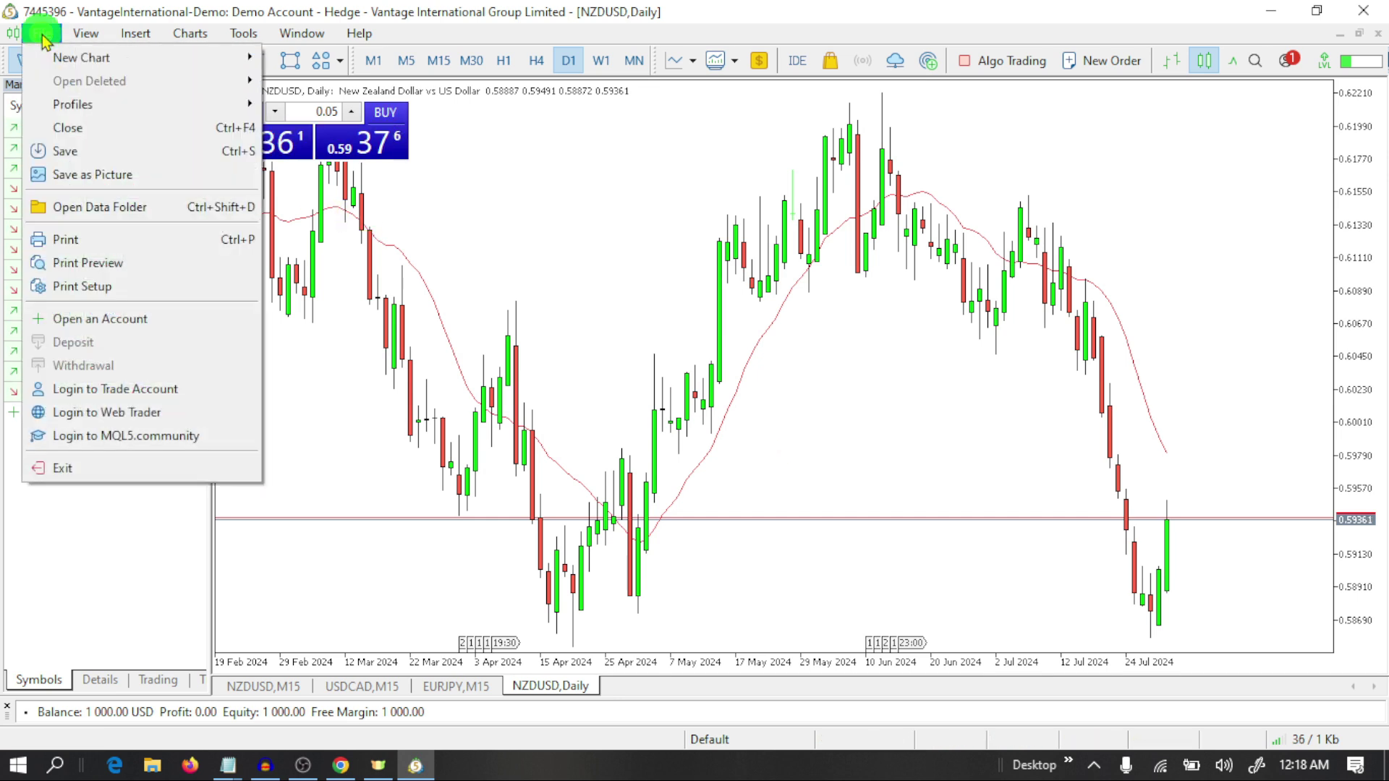
click(126, 320)
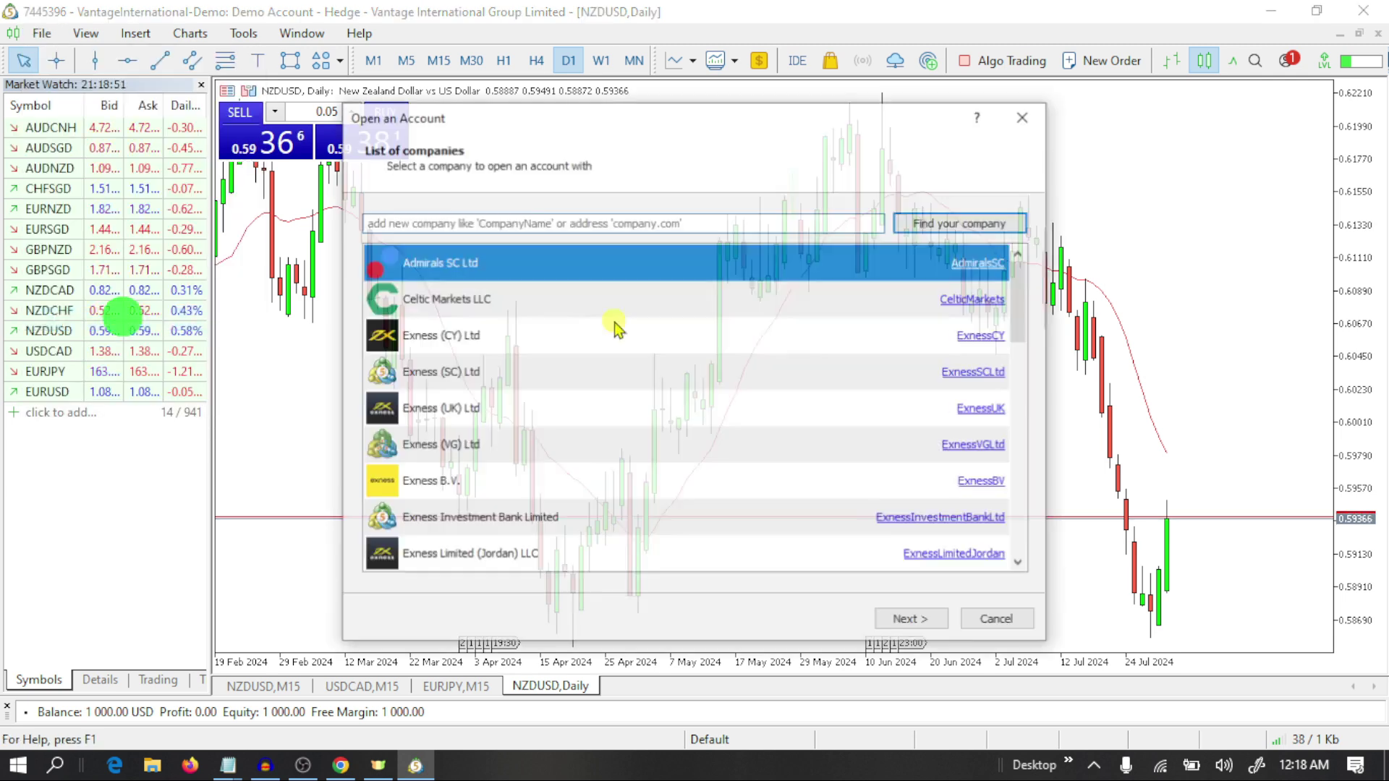
click(580, 217)
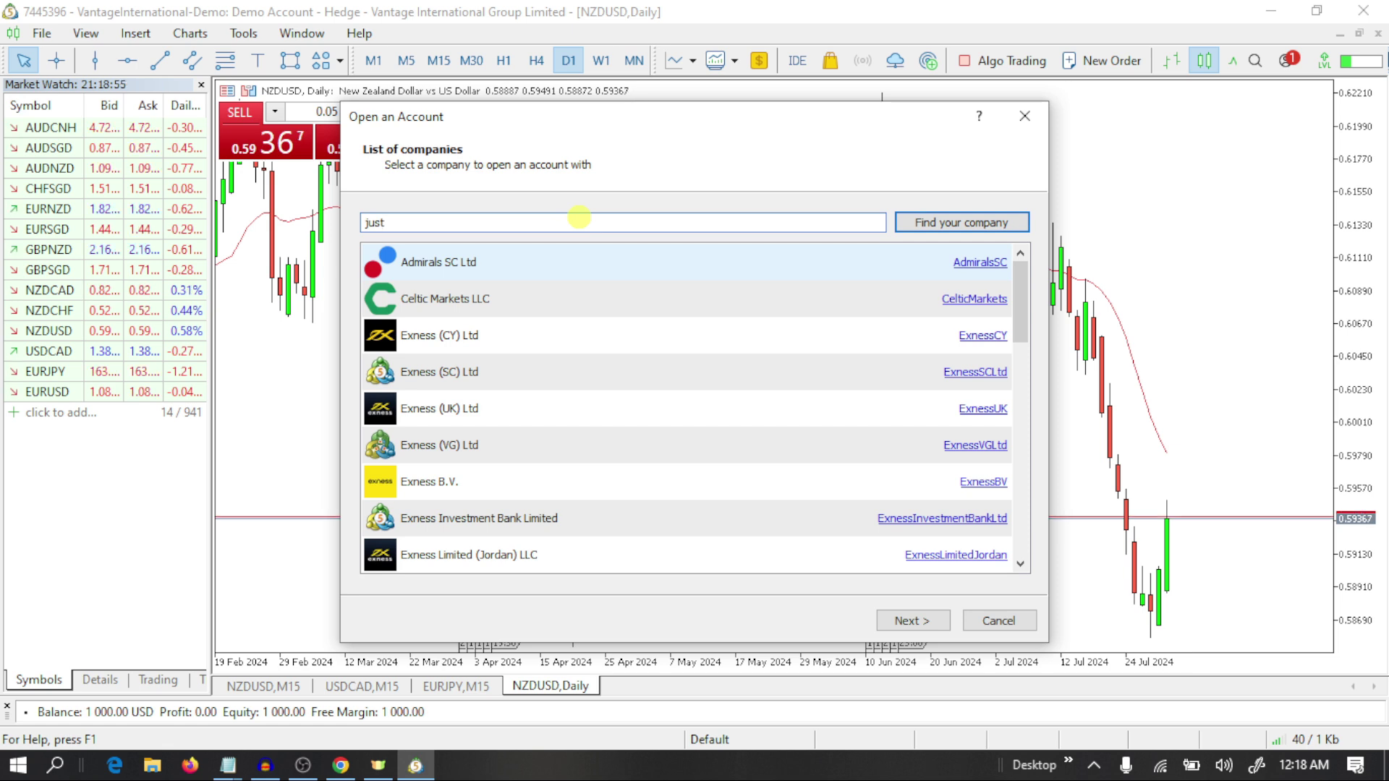
text(justmarkets)
click(942, 224)
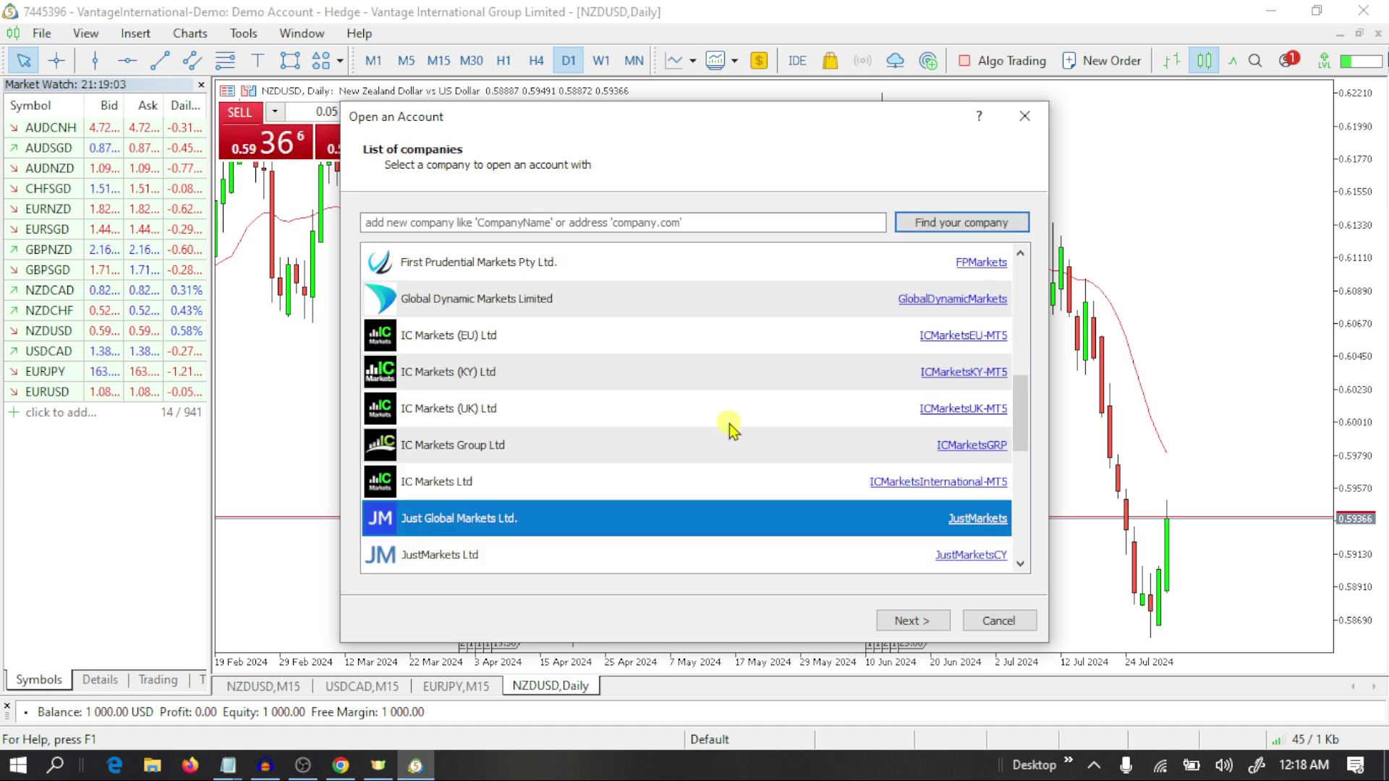
scroll(567, 552, down, 1)
click(460, 449)
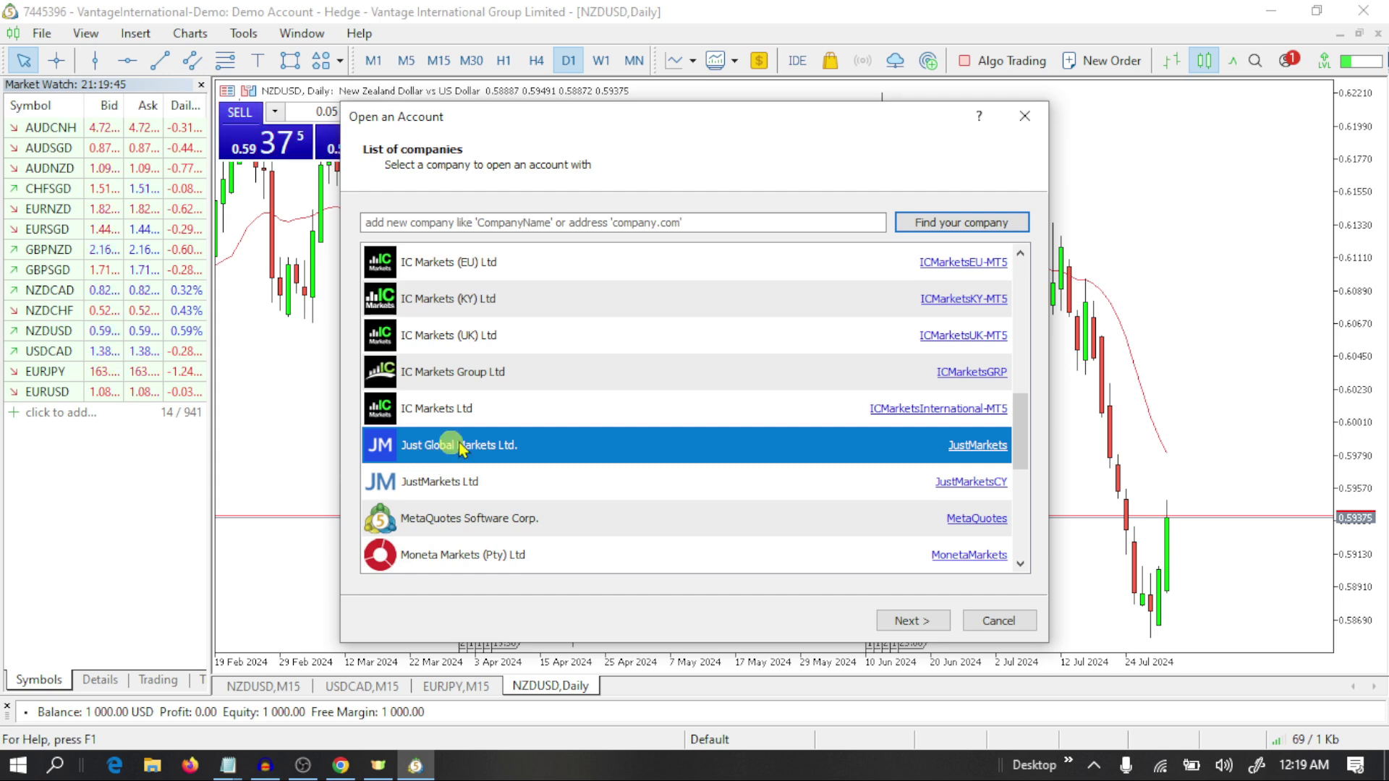
click(904, 622)
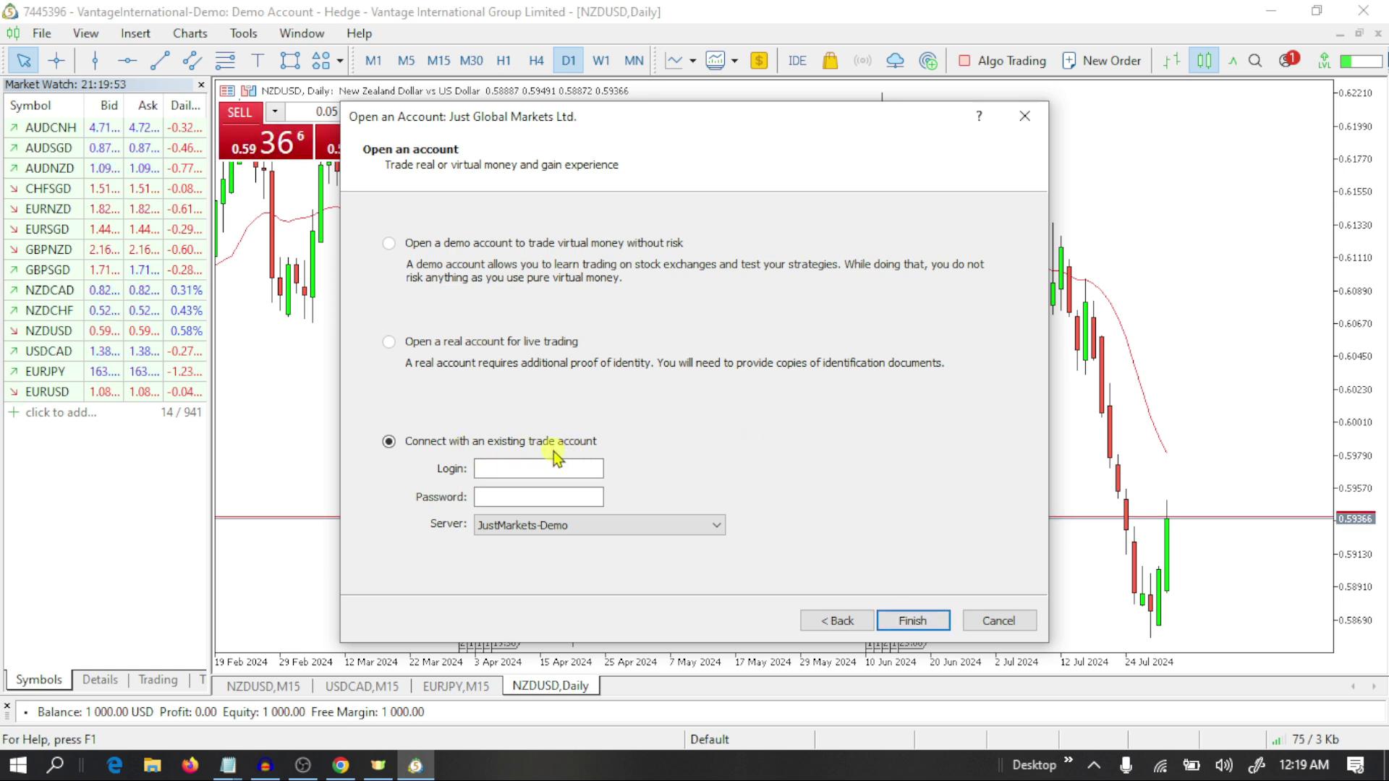
Copy the MT5 login from JustMarkets' Account information and paste it into Login.
click(545, 471)
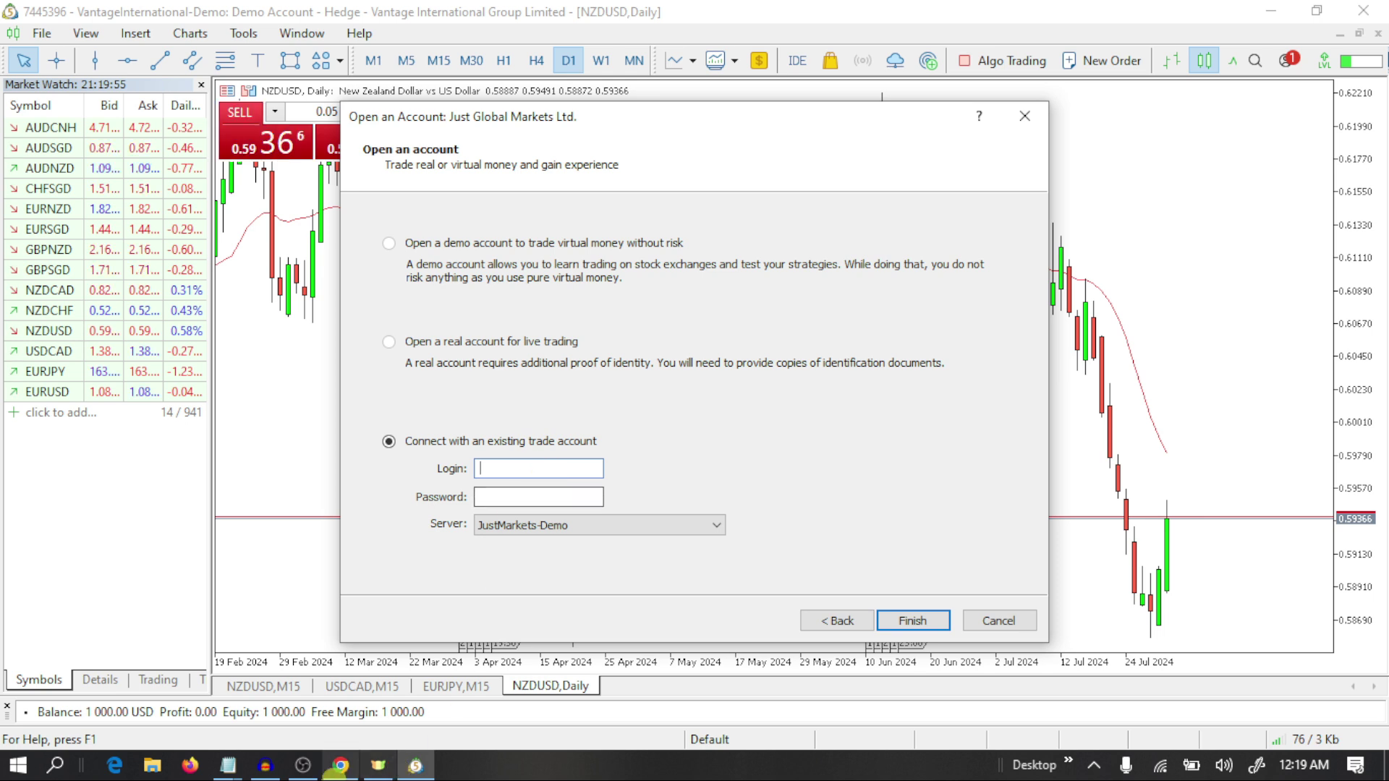
click(341, 765)
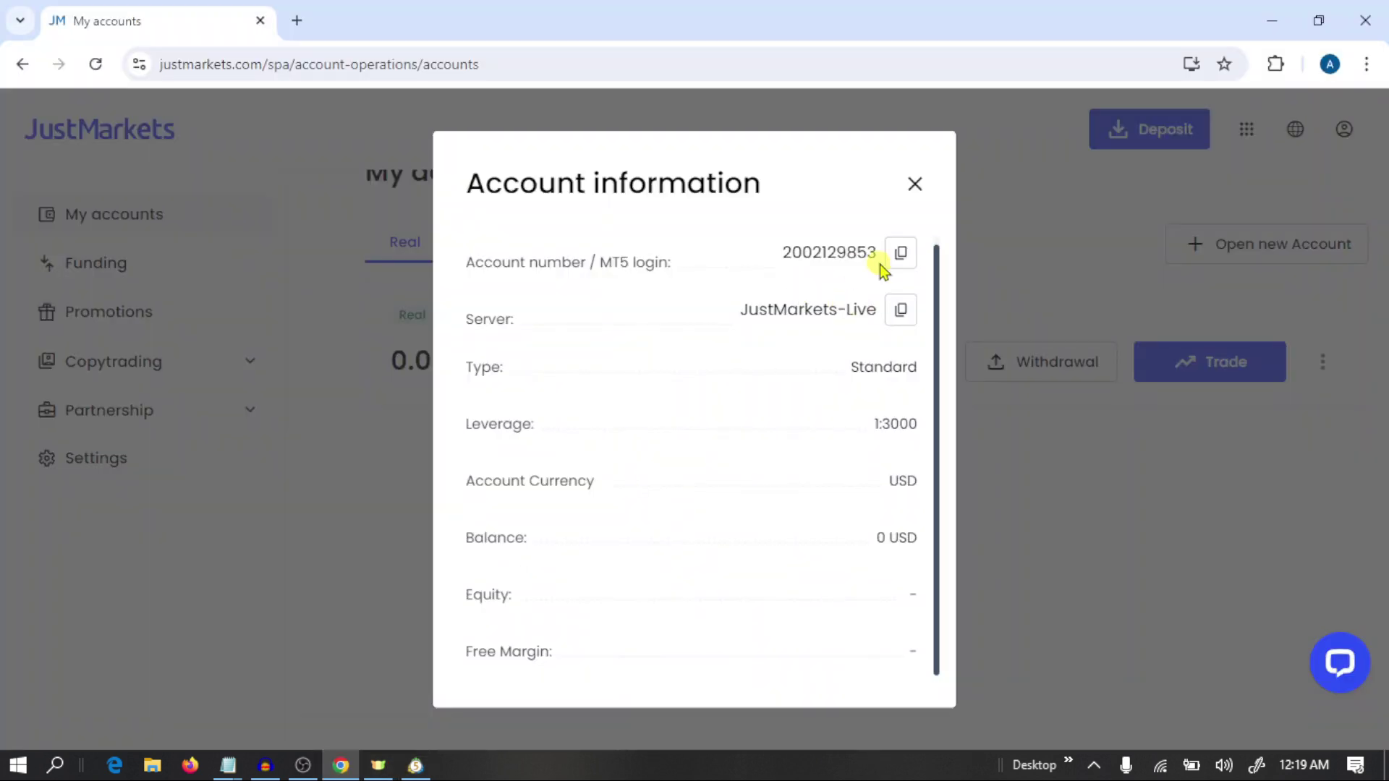
click(901, 254)
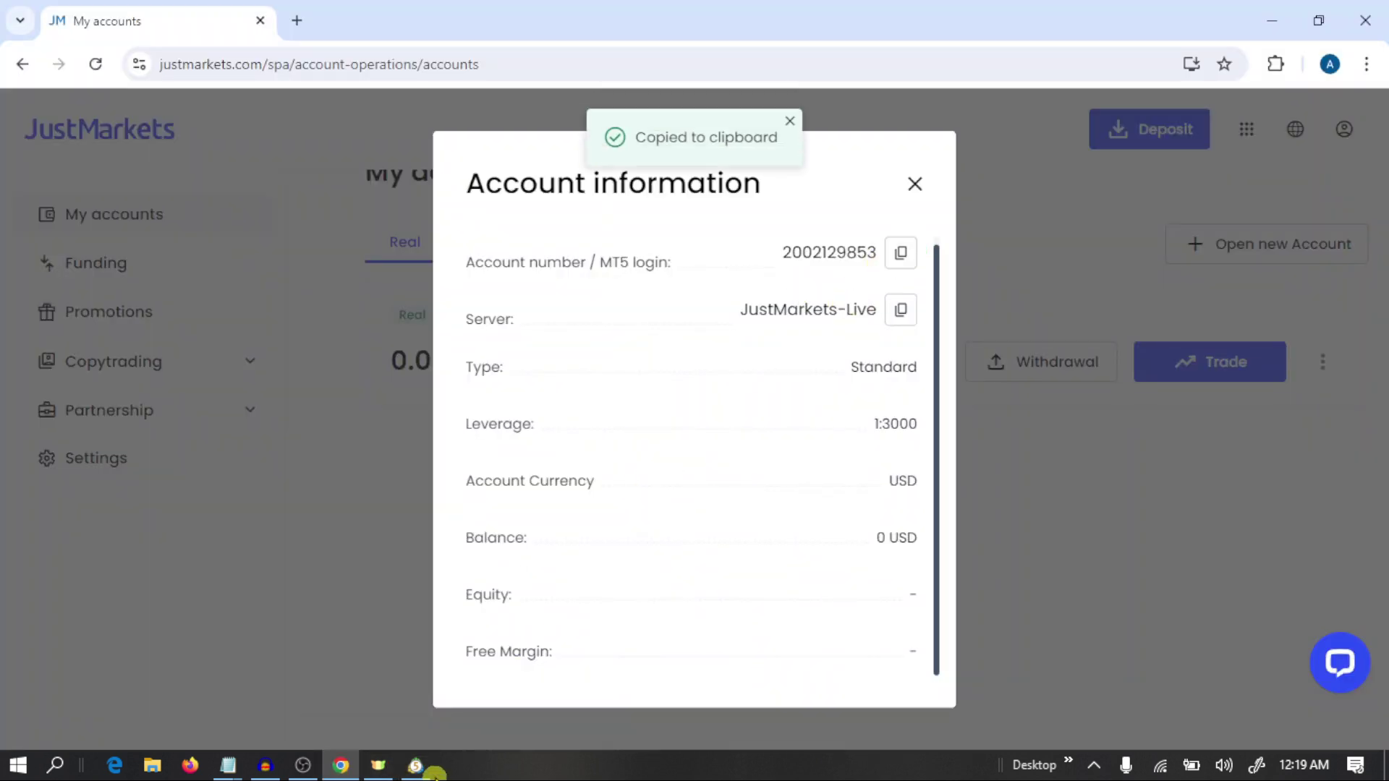
click(416, 766)
right_click(555, 468)
click(409, 552)
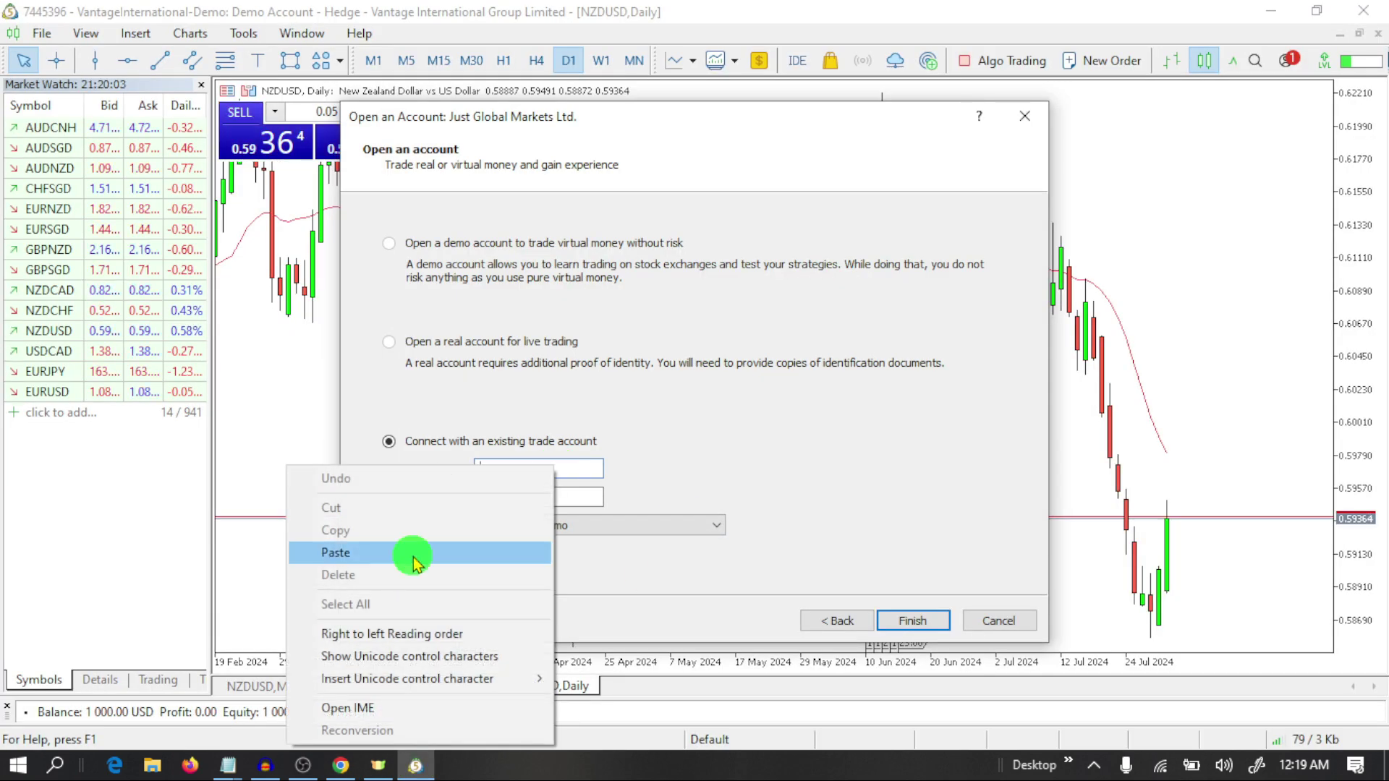
Enter the account password and select the JustMarkets-Live server.
click(500, 497)
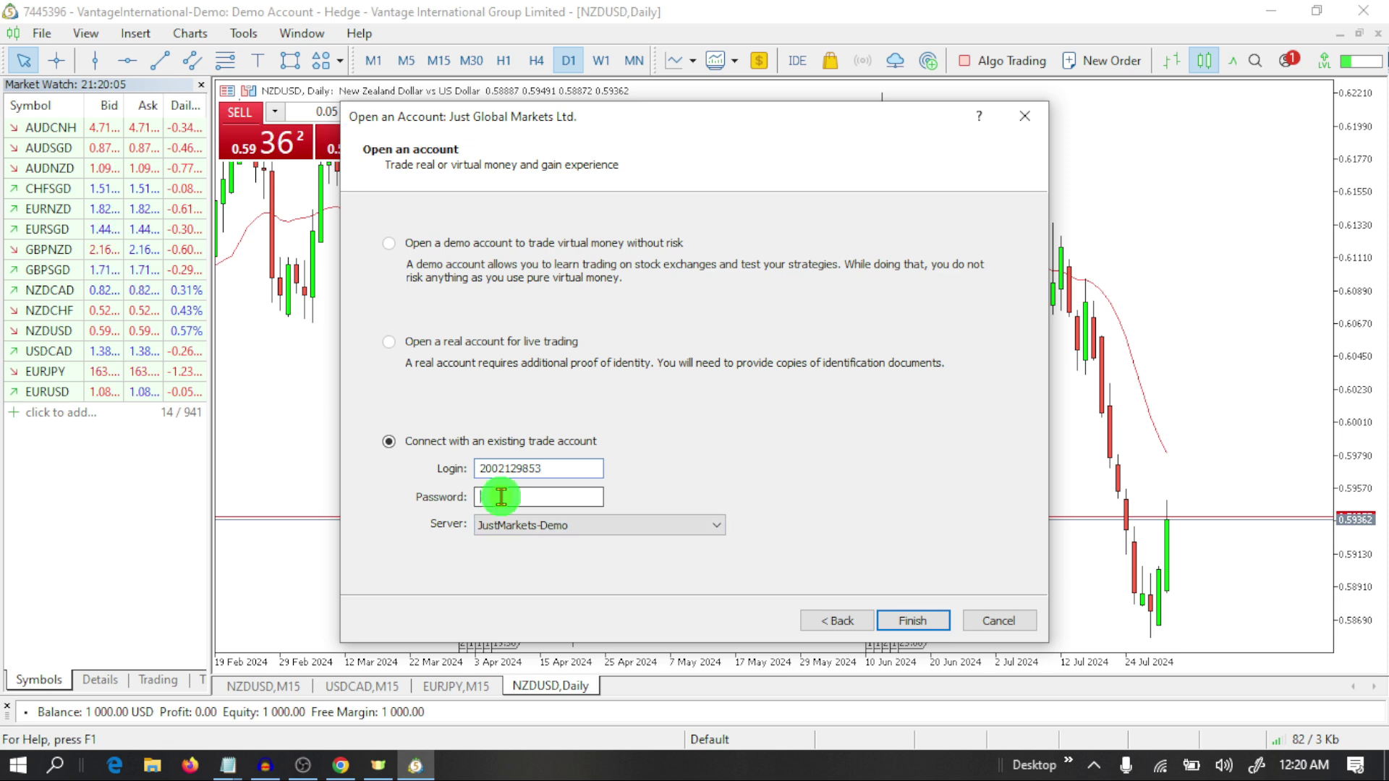
text(••)
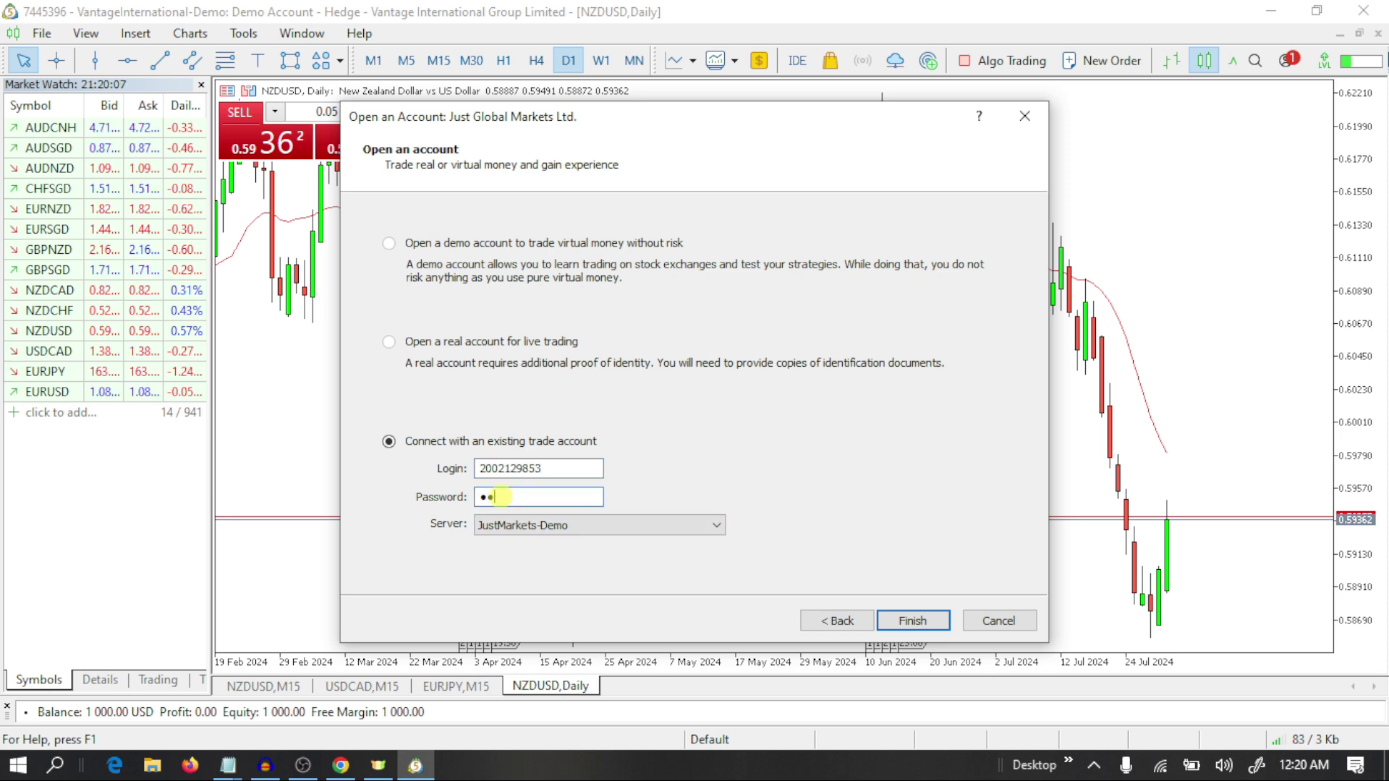
text(••••••)
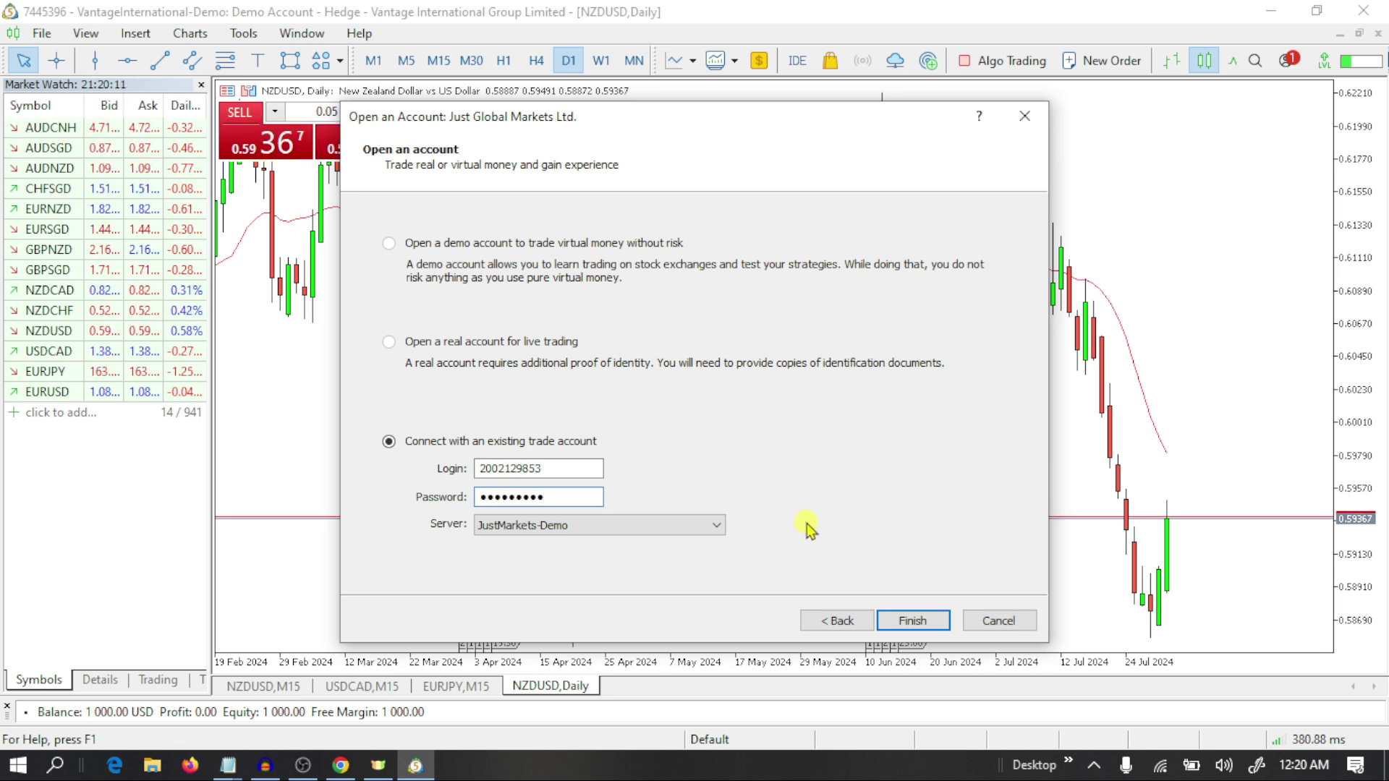
click(703, 531)
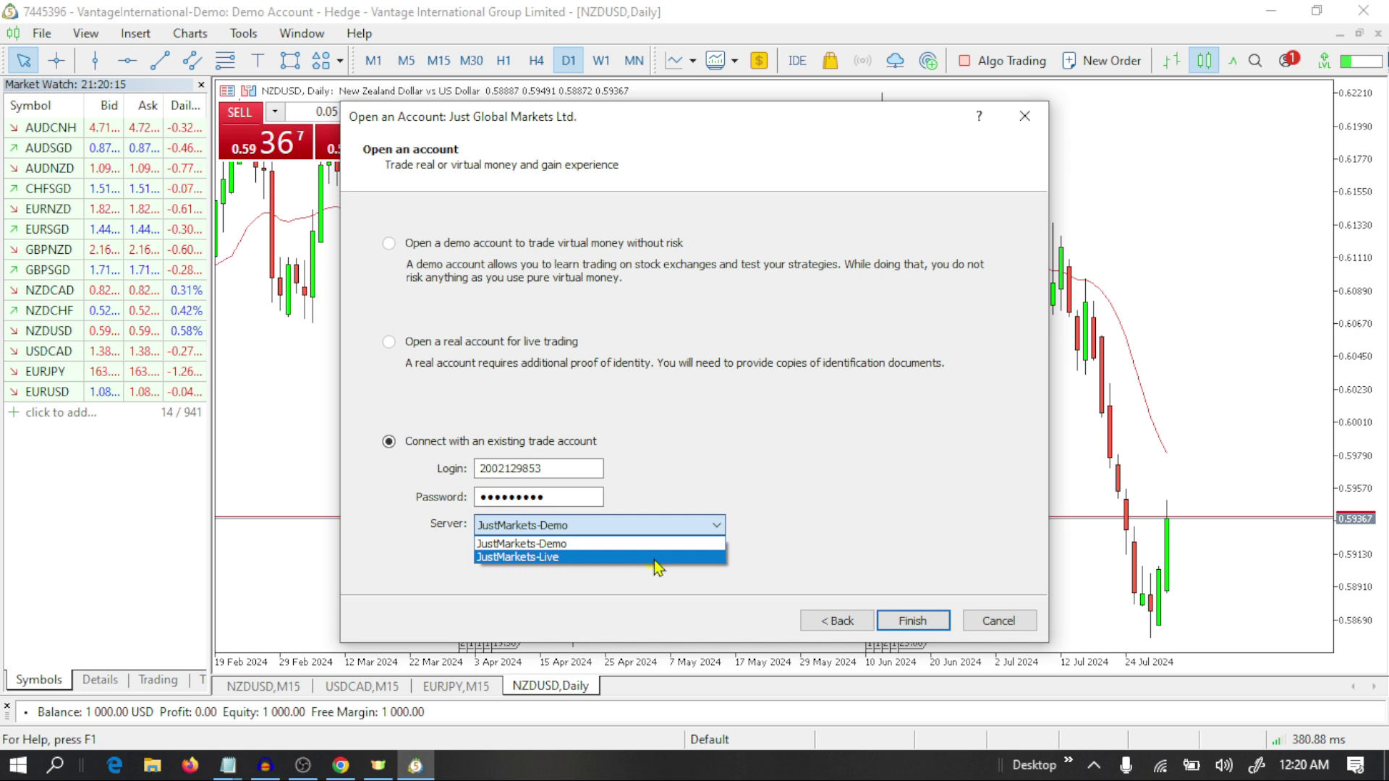
click(541, 558)
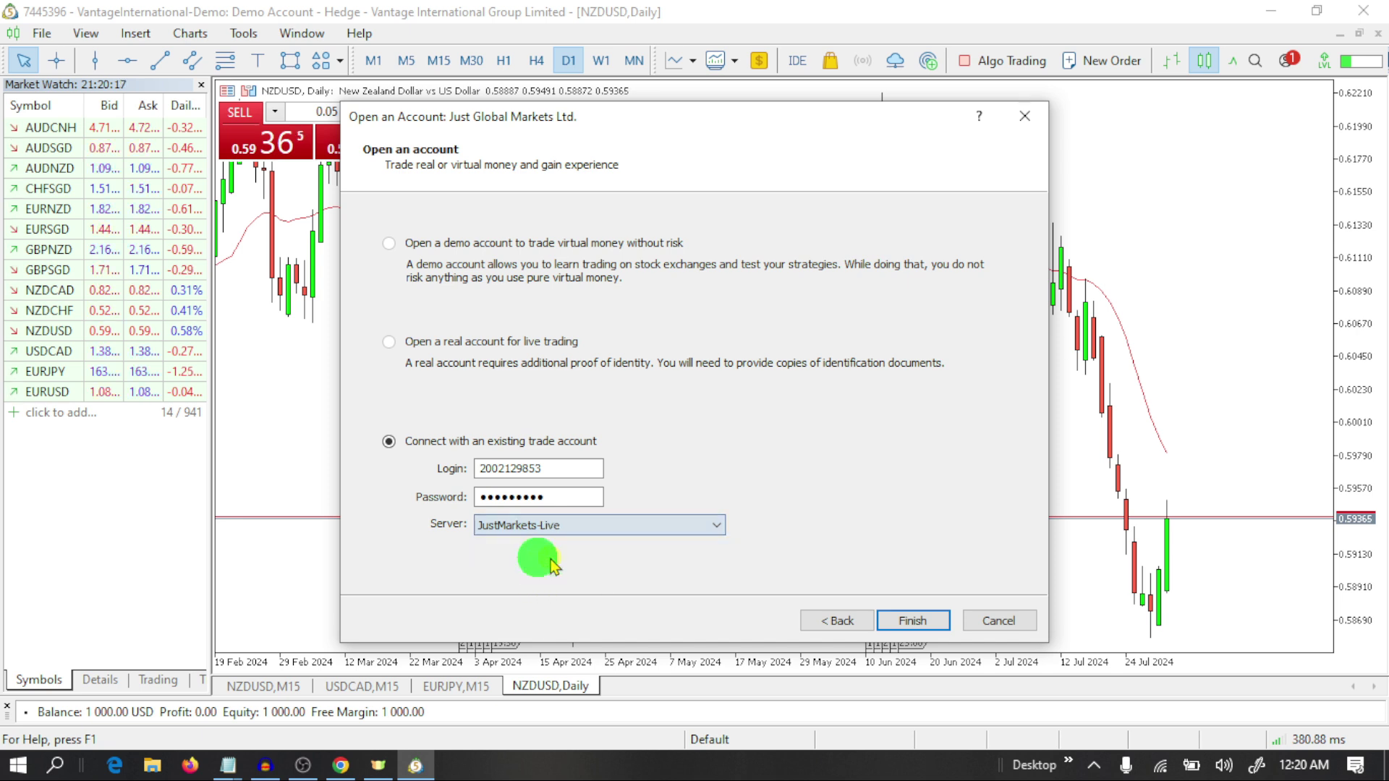